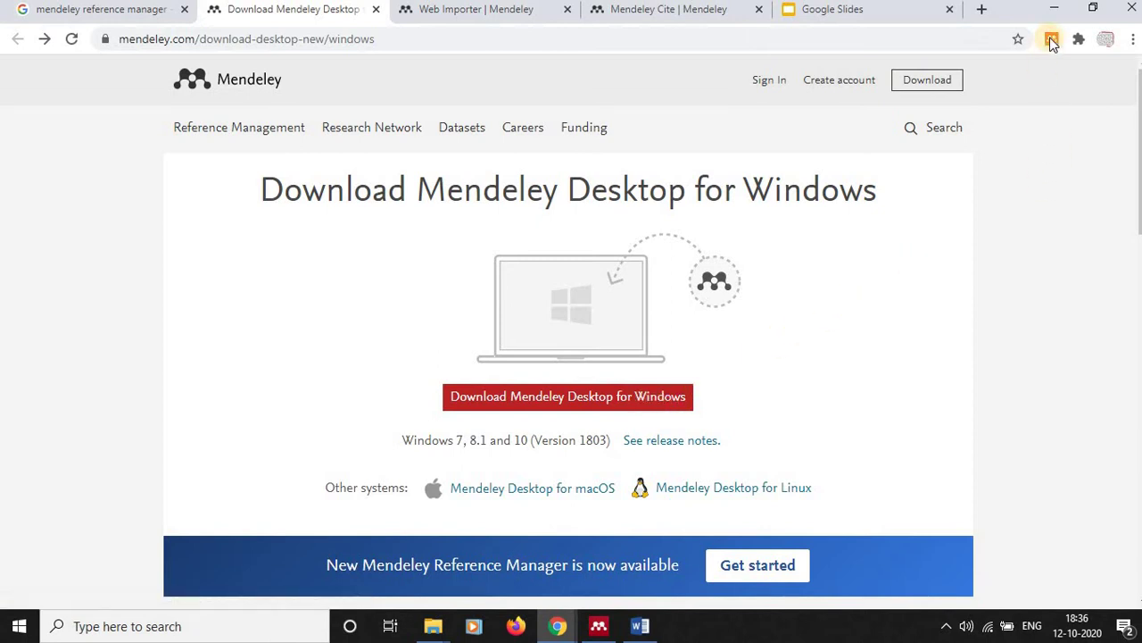
# Scroll the Mendeley Web Importer page to its two-reference detection example
pyautogui.click(1054, 8)
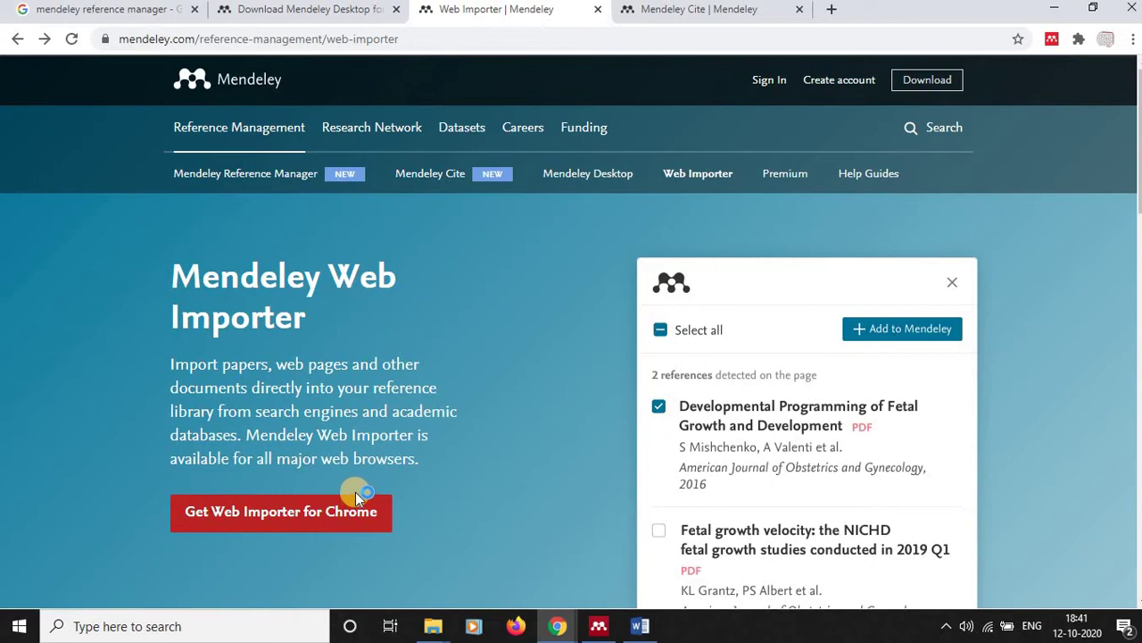
pyautogui.scroll(-1, 355, 492)
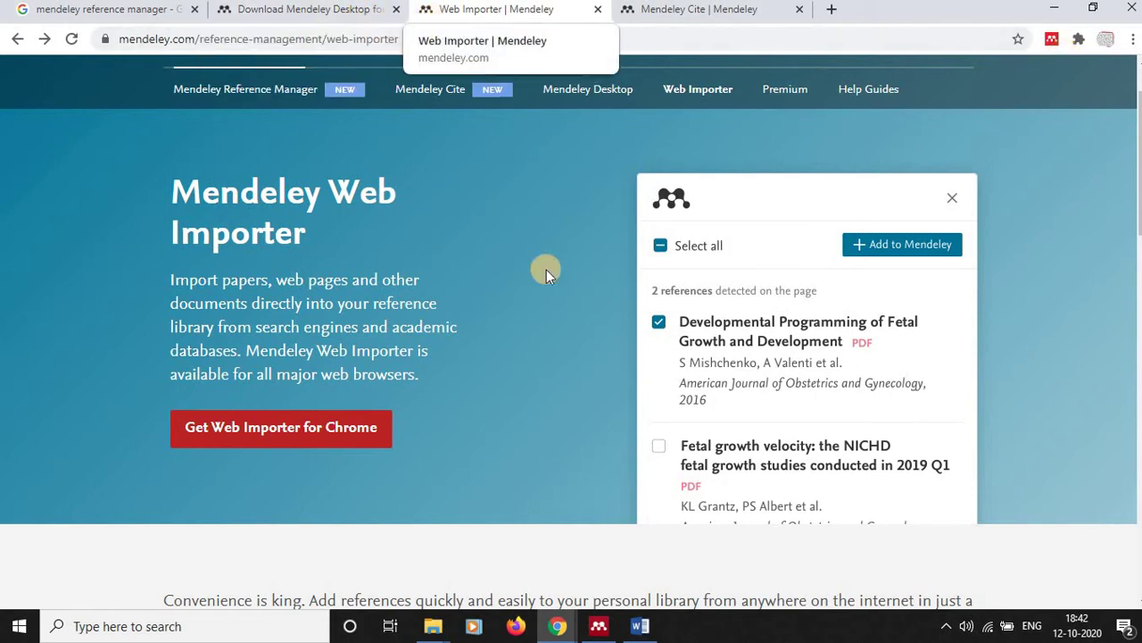
# Bring Mendeley Desktop to the front and maximize its window
pyautogui.click(600, 625)
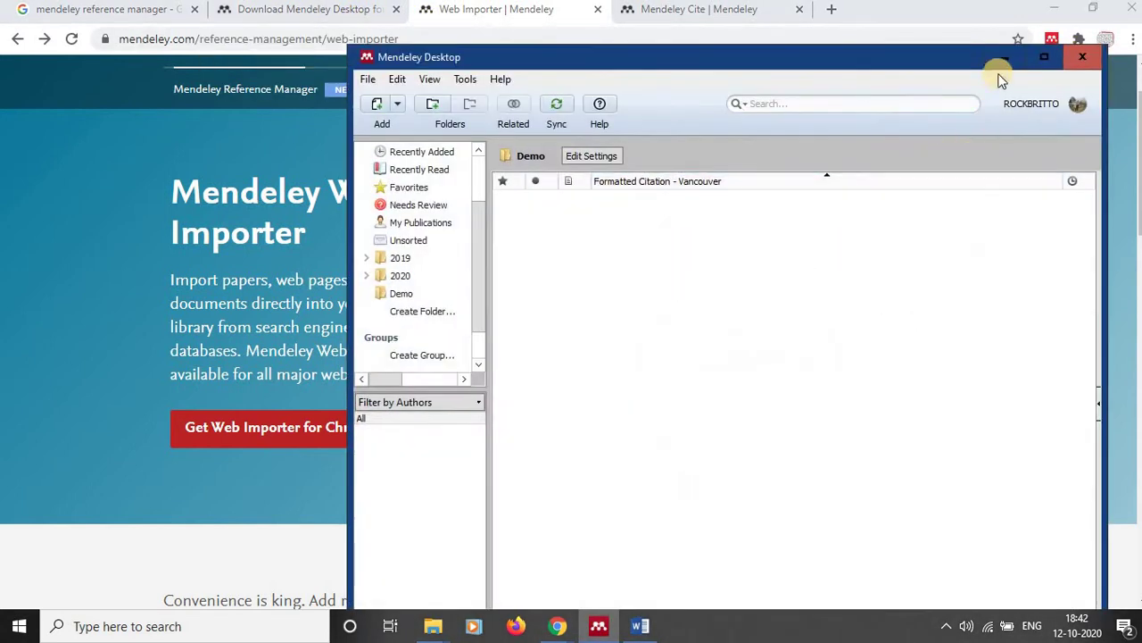
pyautogui.click(1045, 59)
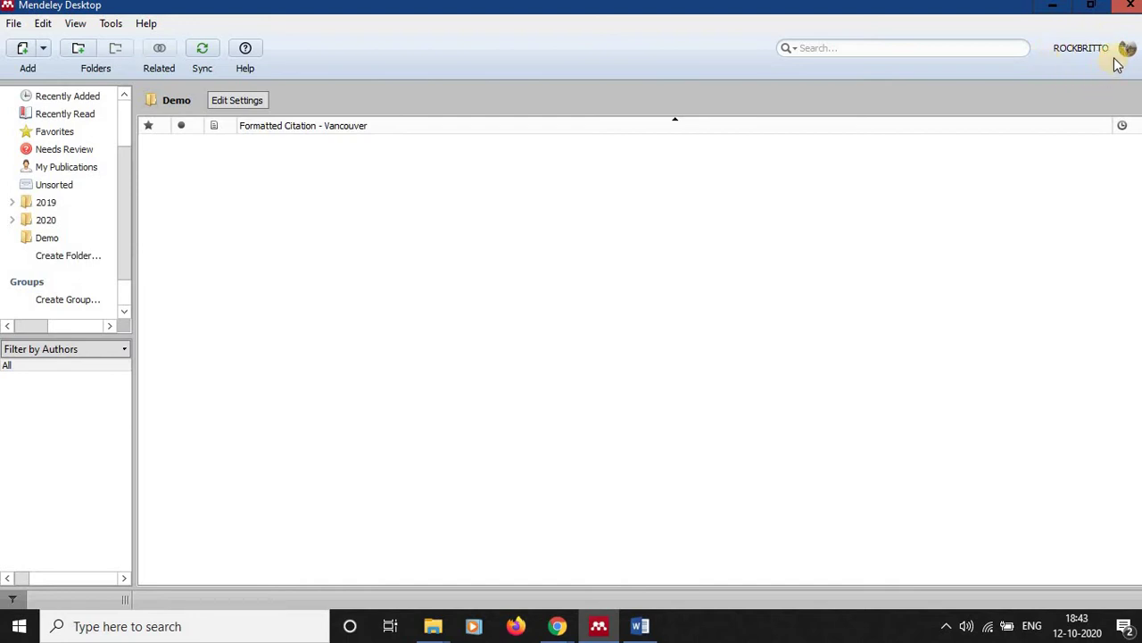
pyautogui.click(884, 130)
pyautogui.click(160, 253)
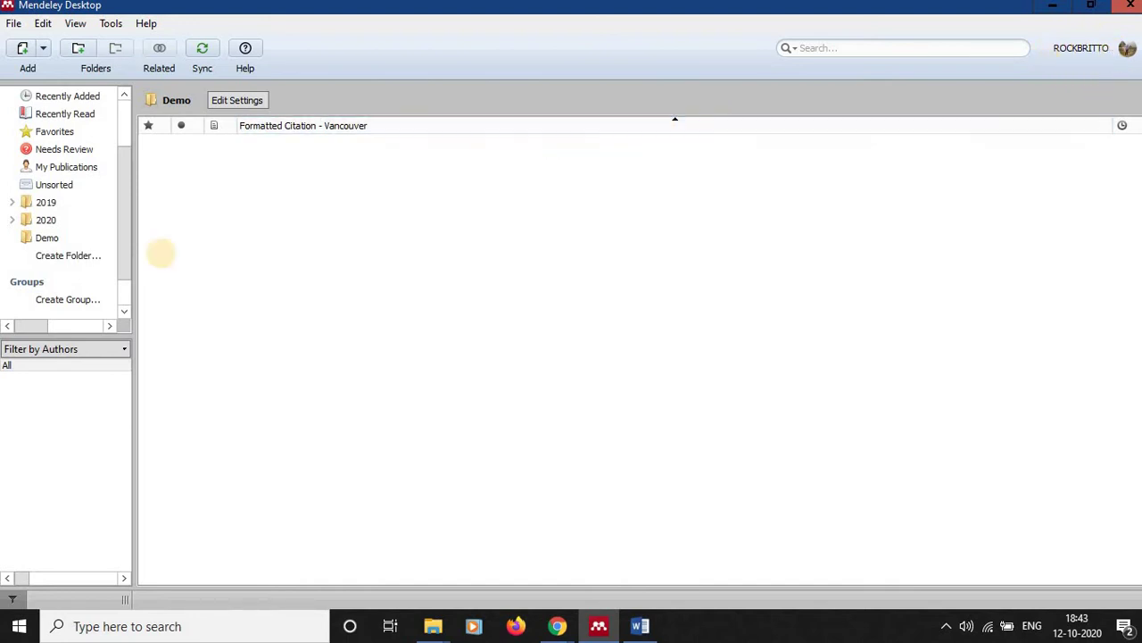
# Create a library folder named 'Demonstration' and check the Tools menu for the Word plugin
pyautogui.click(89, 259)
pyautogui.write('Demonstration')
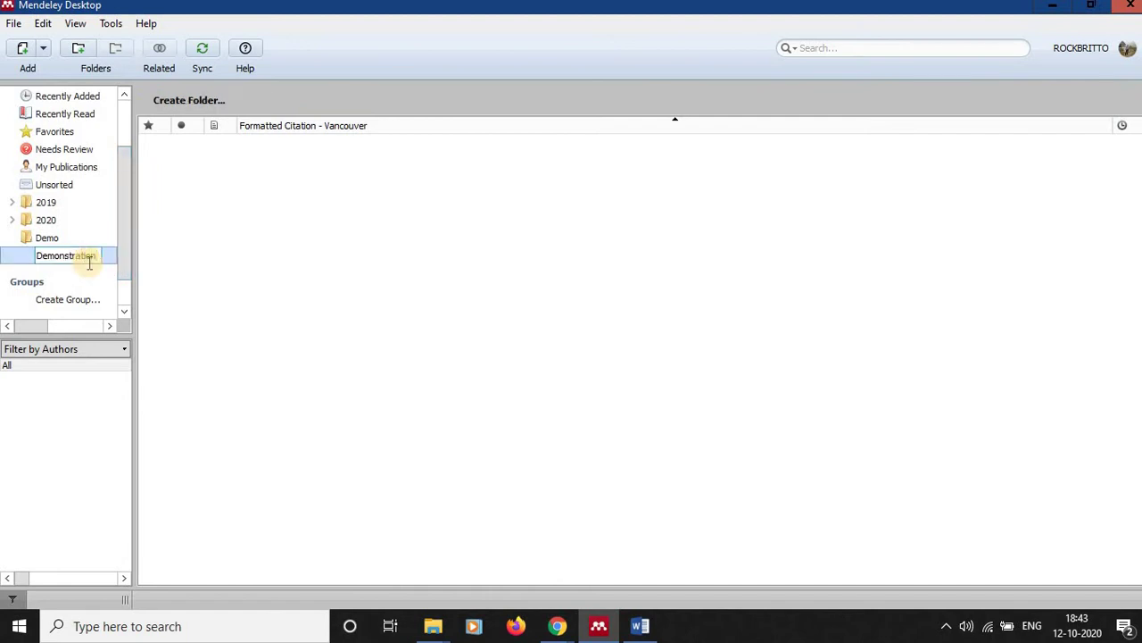
pyautogui.press('Return')
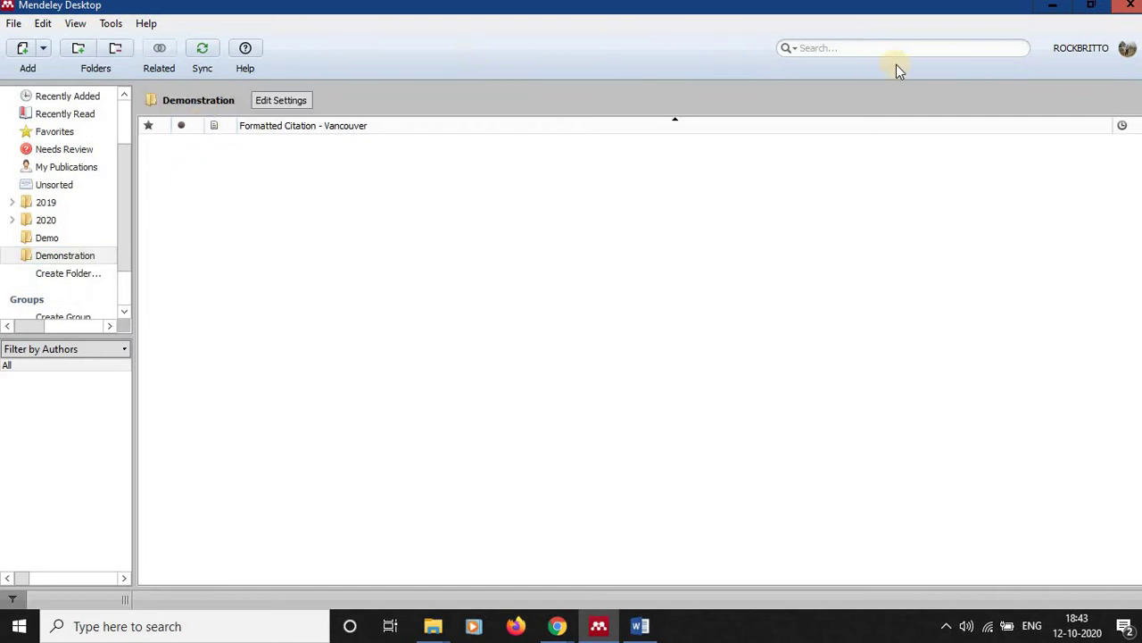
pyautogui.click(1053, 6)
pyautogui.click(600, 626)
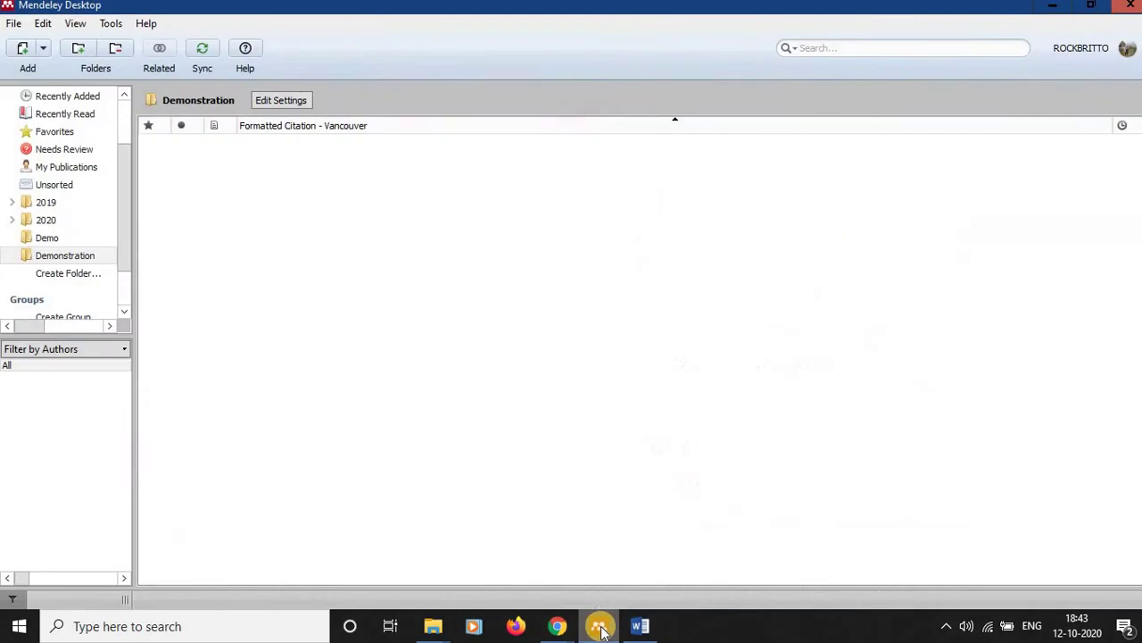
pyautogui.click(114, 25)
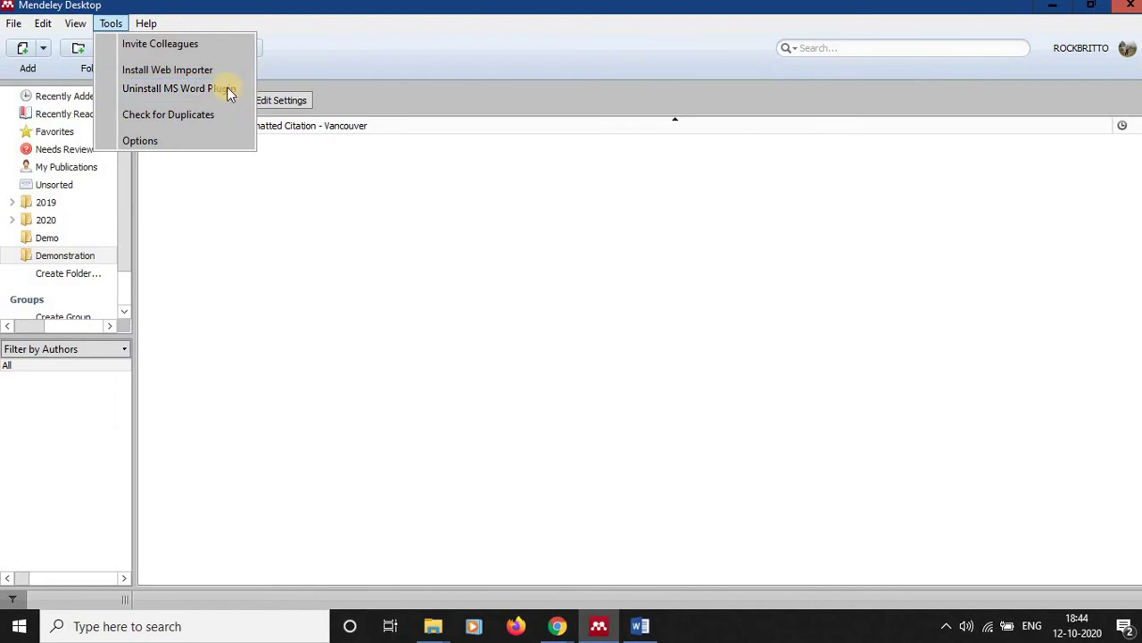
# Keep Vancouver as the Mendeley citation style in Word's References tab, then return to Mendeley
pyautogui.click(652, 628)
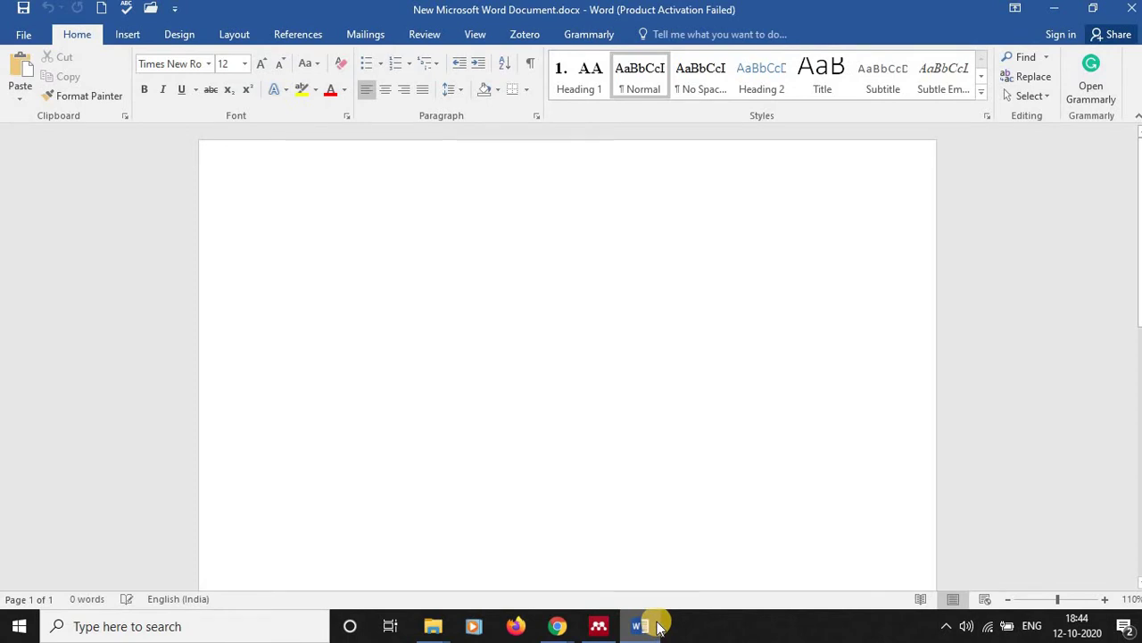
pyautogui.click(298, 34)
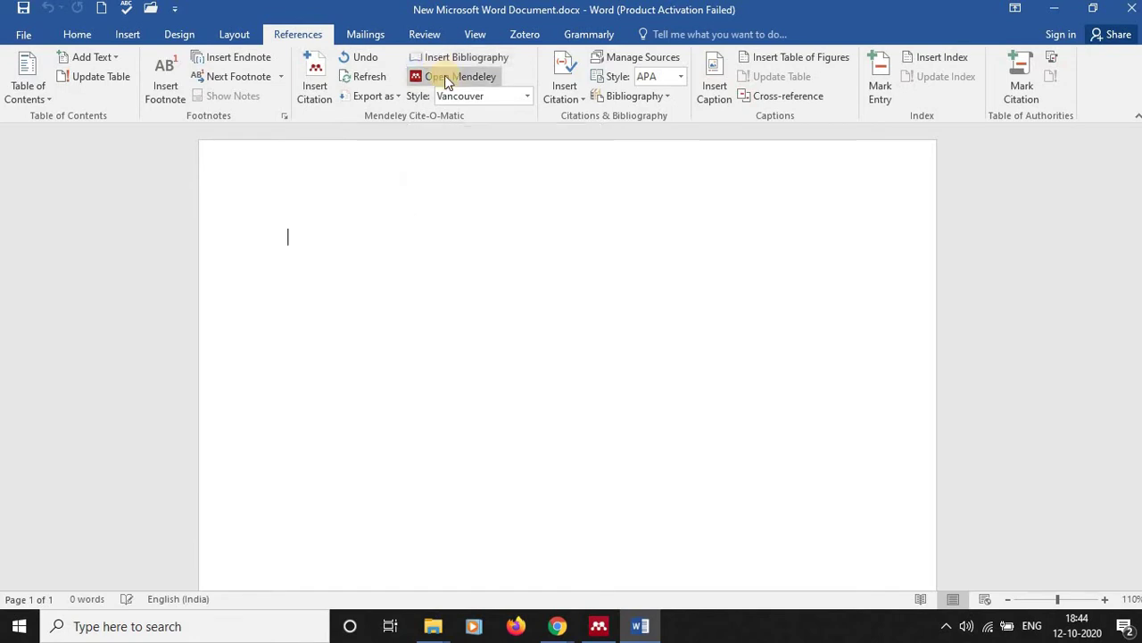
pyautogui.click(526, 96)
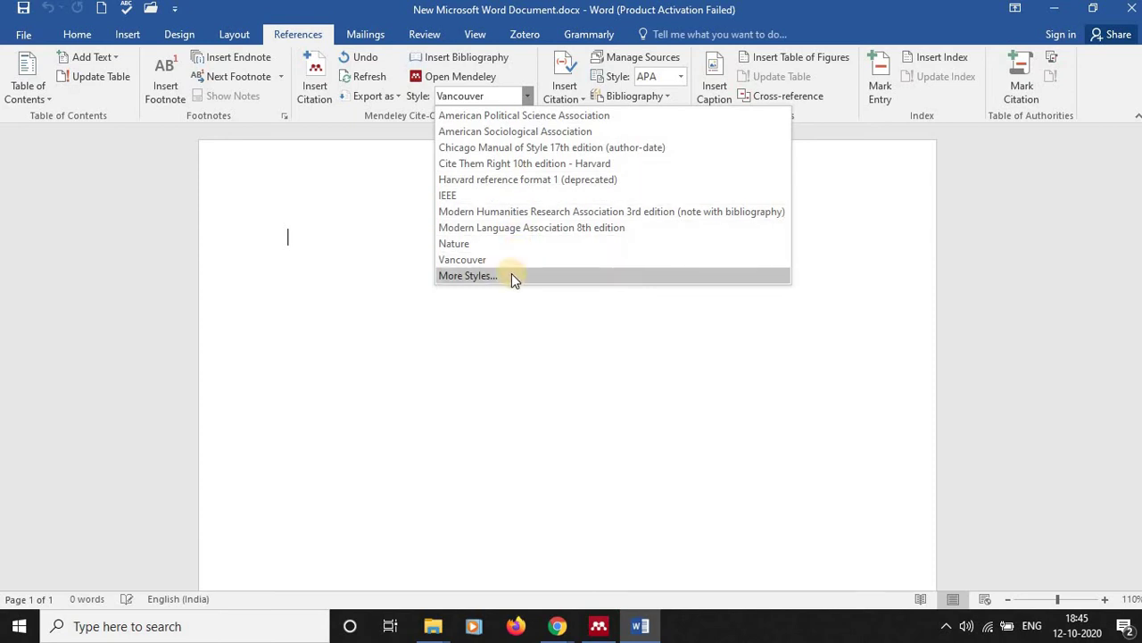
pyautogui.click(938, 239)
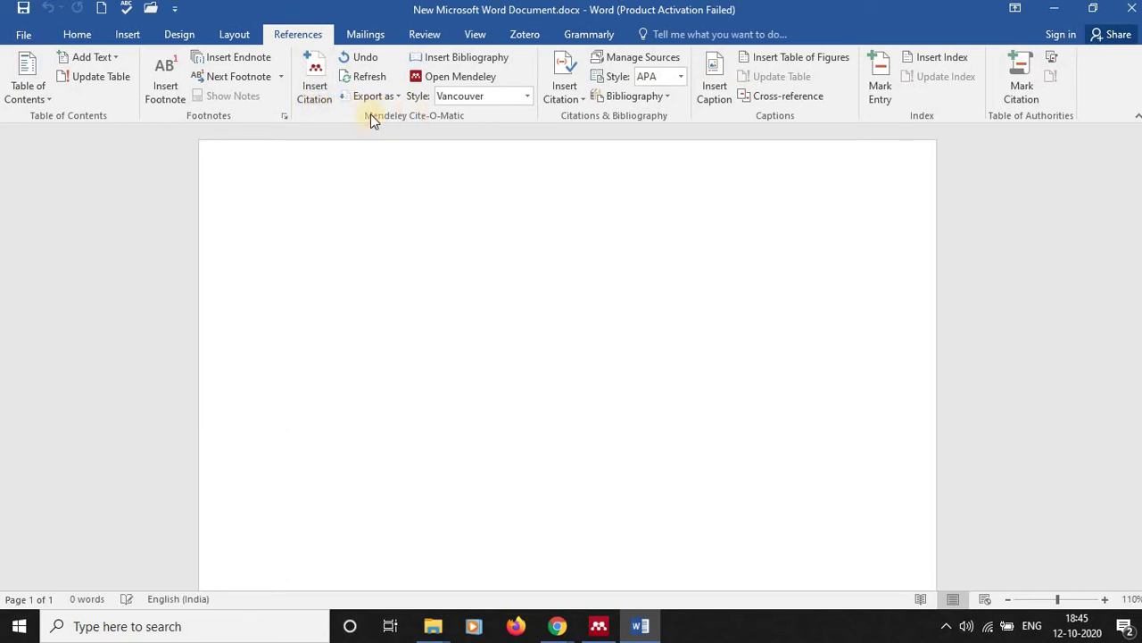
pyautogui.click(600, 624)
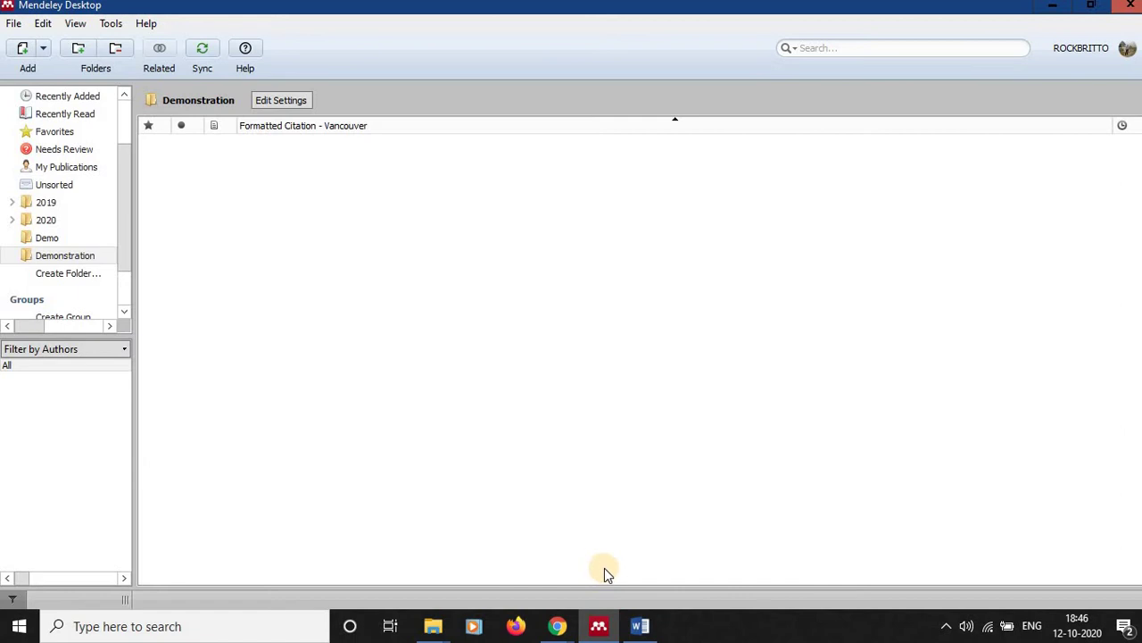
# Start a manual Mendeley entry with the Journal Article reference type
pyautogui.click(44, 49)
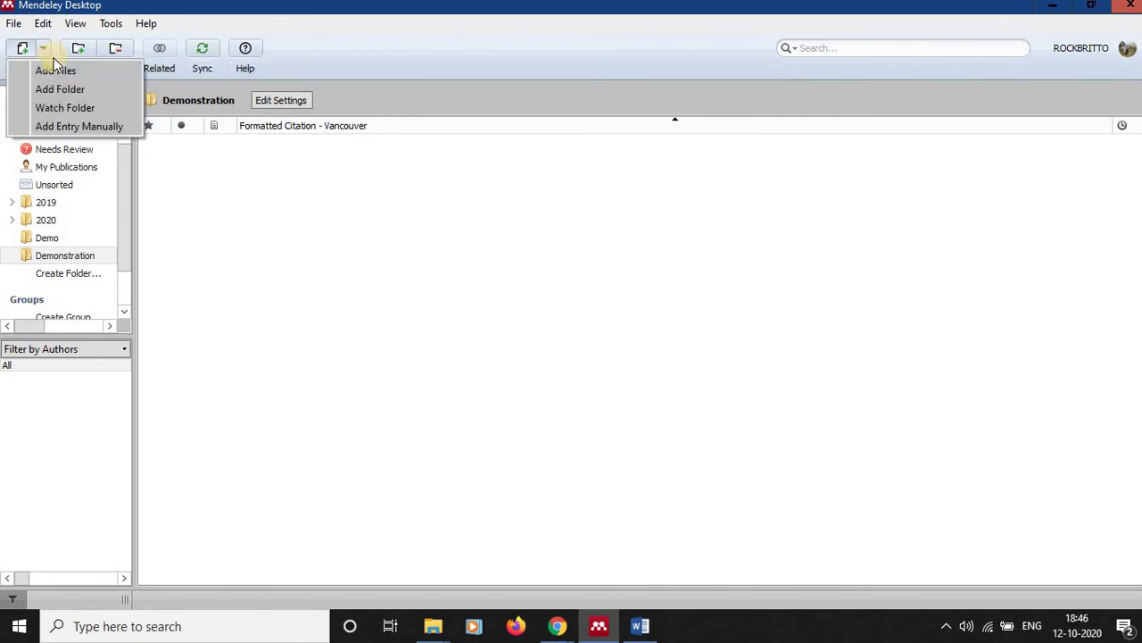
pyautogui.press('Escape')
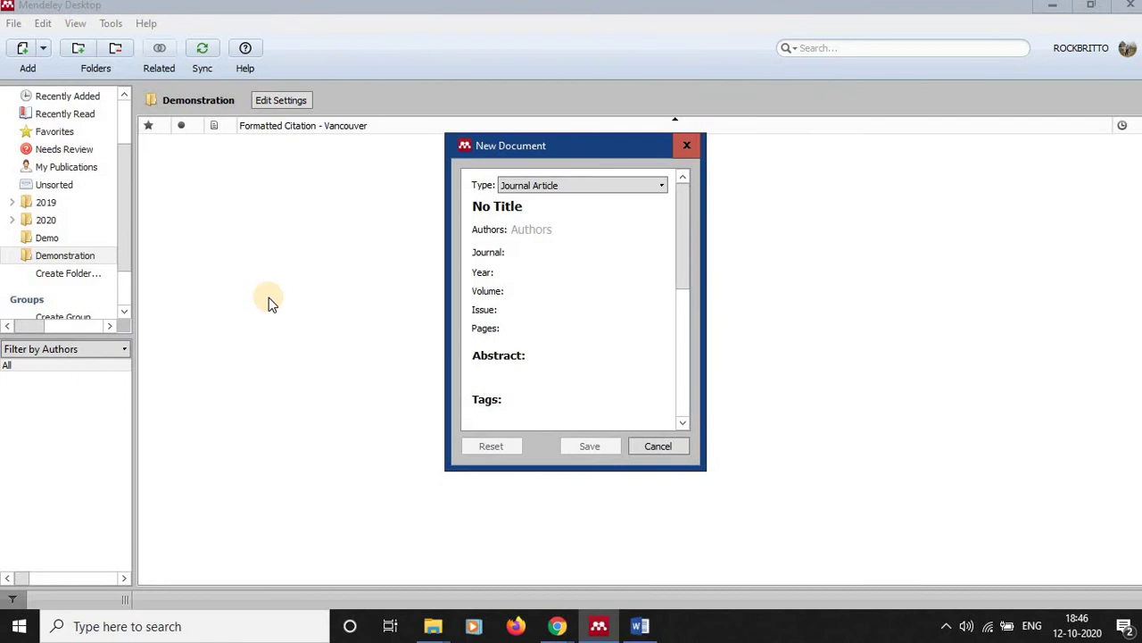
pyautogui.click(606, 186)
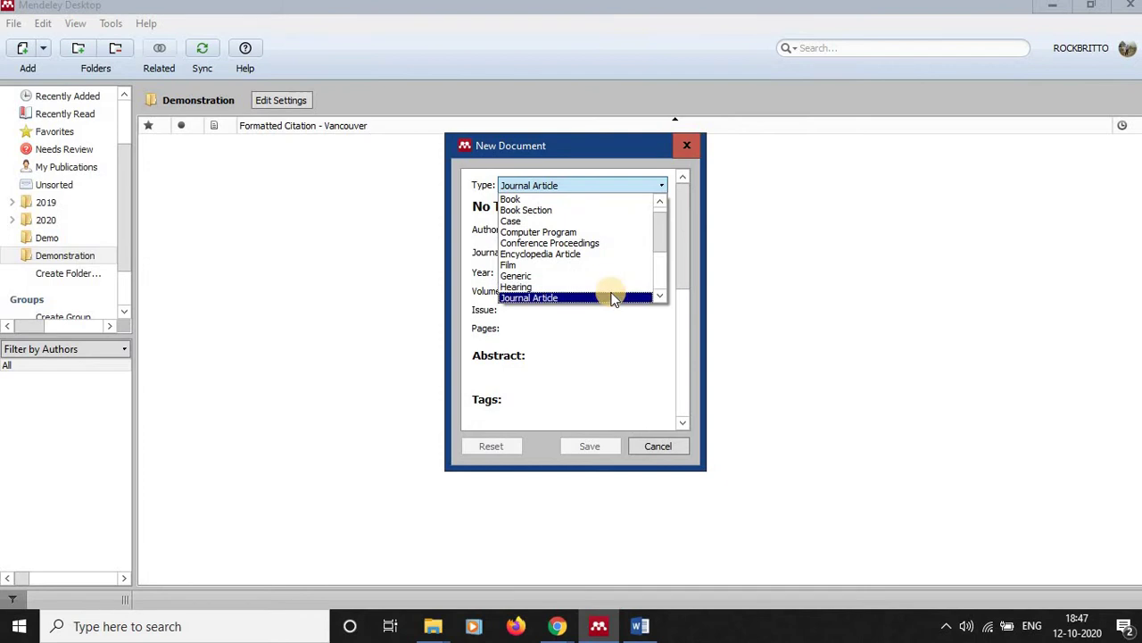
pyautogui.scroll(-2, 612, 299)
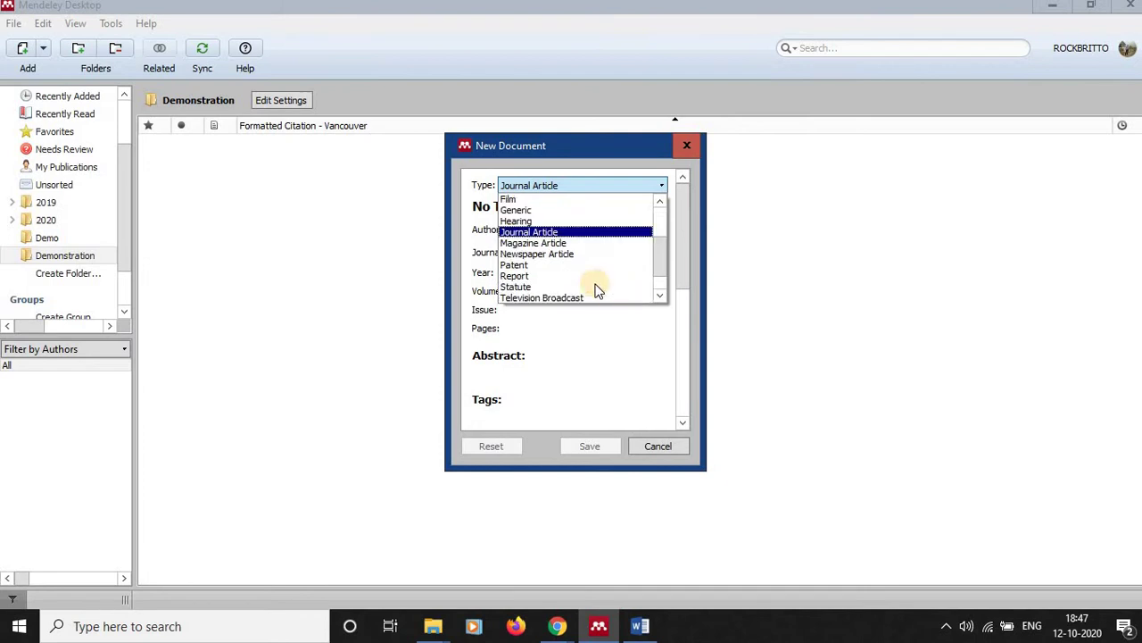
pyautogui.click(560, 235)
# Enter the title 'diabetes', the author and the journal name
pyautogui.click(502, 207)
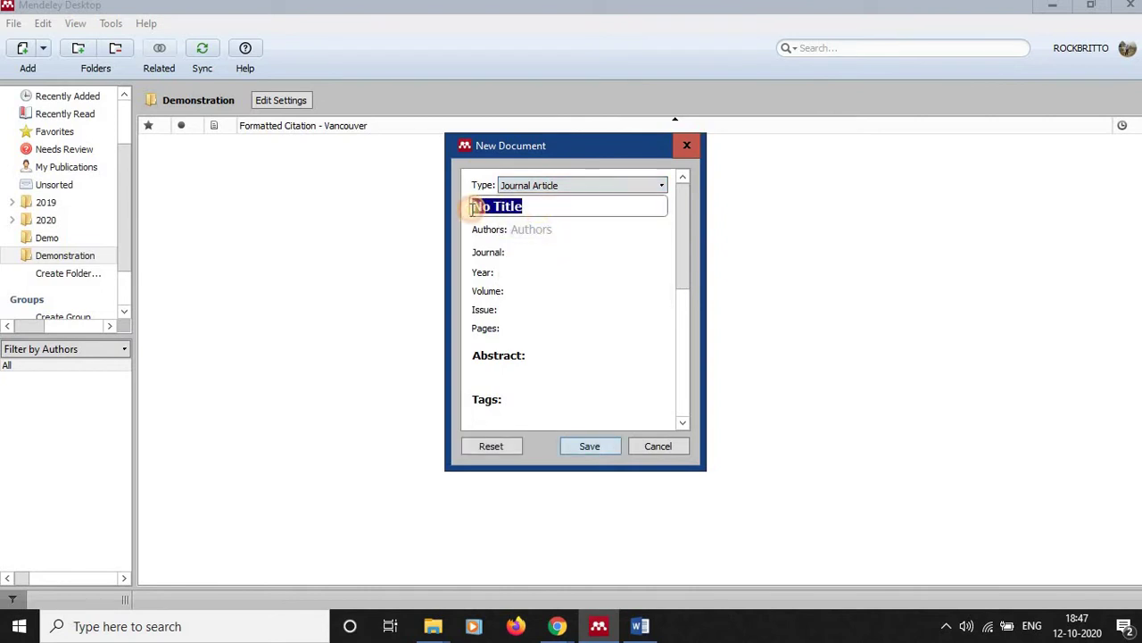
pyautogui.write('Julian')
pyautogui.press('BackSpace')
pyautogui.write('bet')
pyautogui.click(573, 233)
pyautogui.write('Roc')
pyautogui.press('Return')
pyautogui.click(533, 252)
pyautogui.write('I')
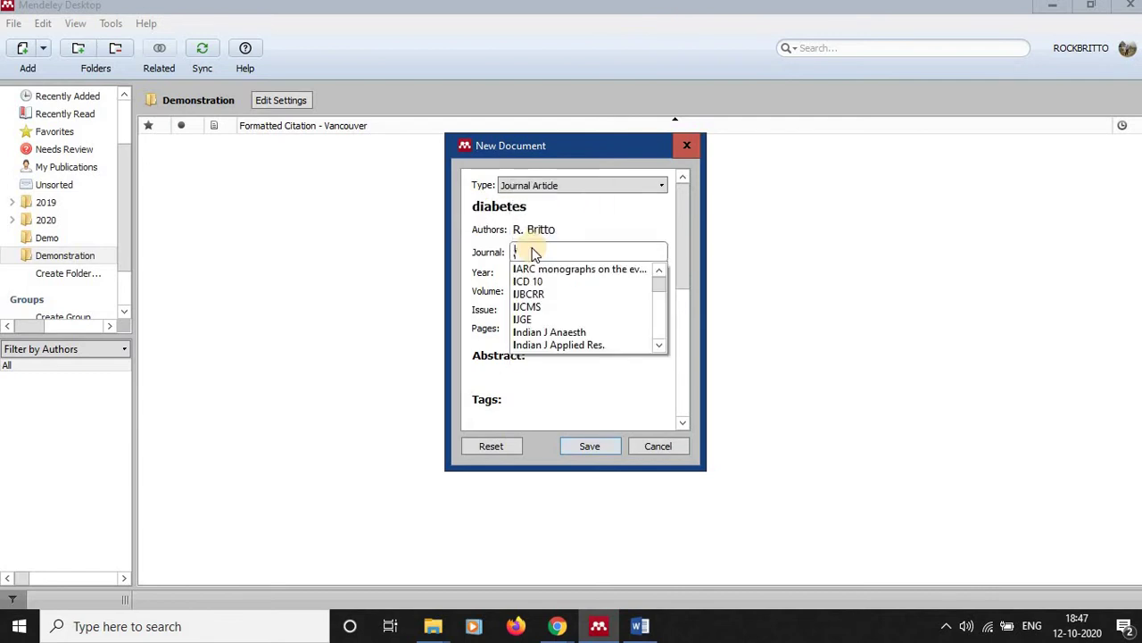
pyautogui.write('nt.')
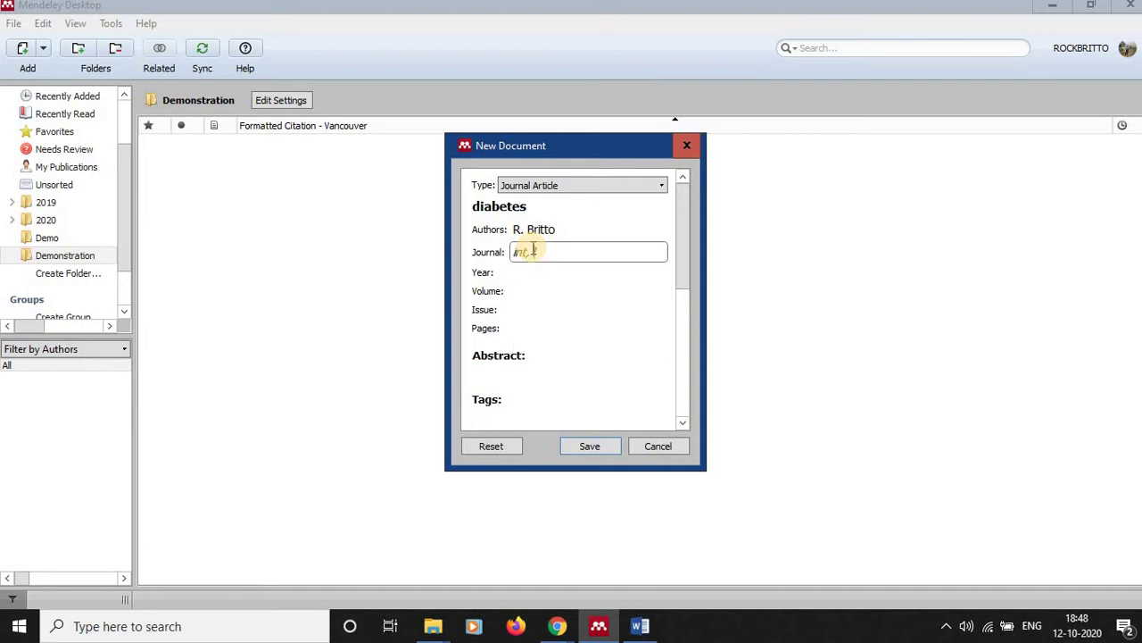
pyautogui.write(' l m.')
pyautogui.press('Return')
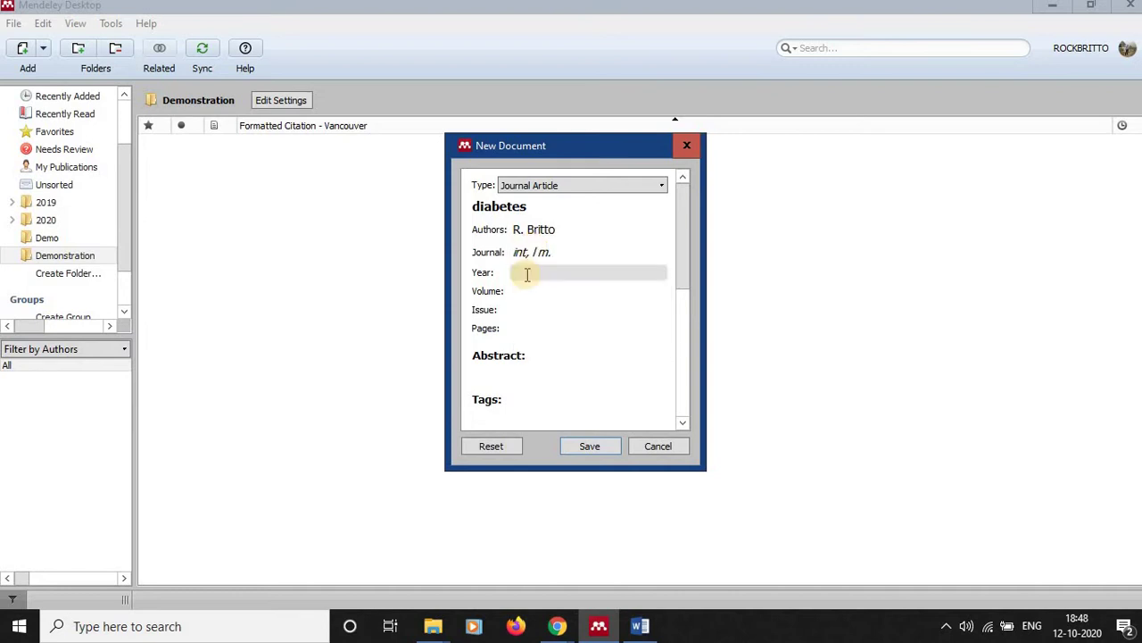
# Fill in year 2012, volume 3, issue 2 and pages 5-8, then save the entry
pyautogui.write('2012')
pyautogui.press('Tab')
pyautogui.write('3')
pyautogui.press('Tab')
pyautogui.write('2')
pyautogui.press('Tab')
pyautogui.write('5')
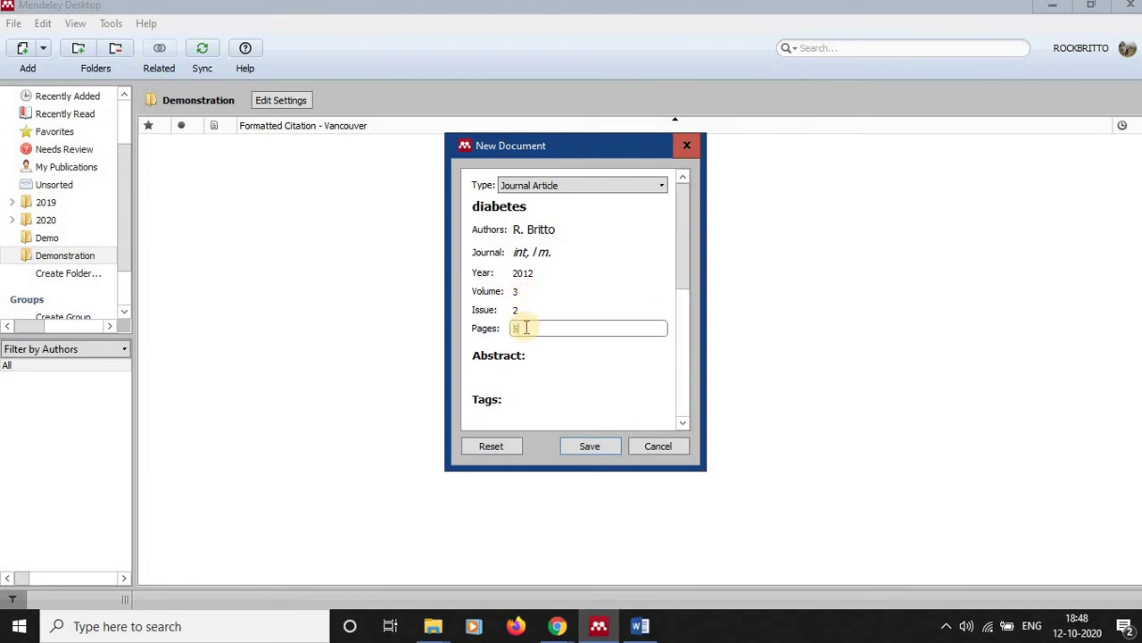
pyautogui.write('-8')
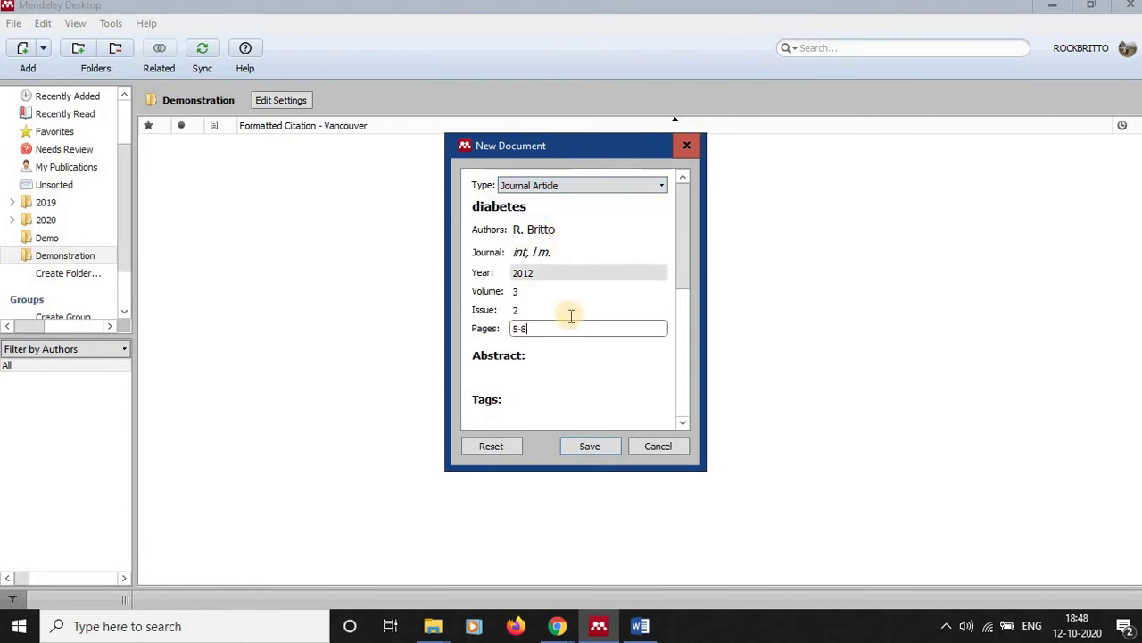
pyautogui.click(591, 445)
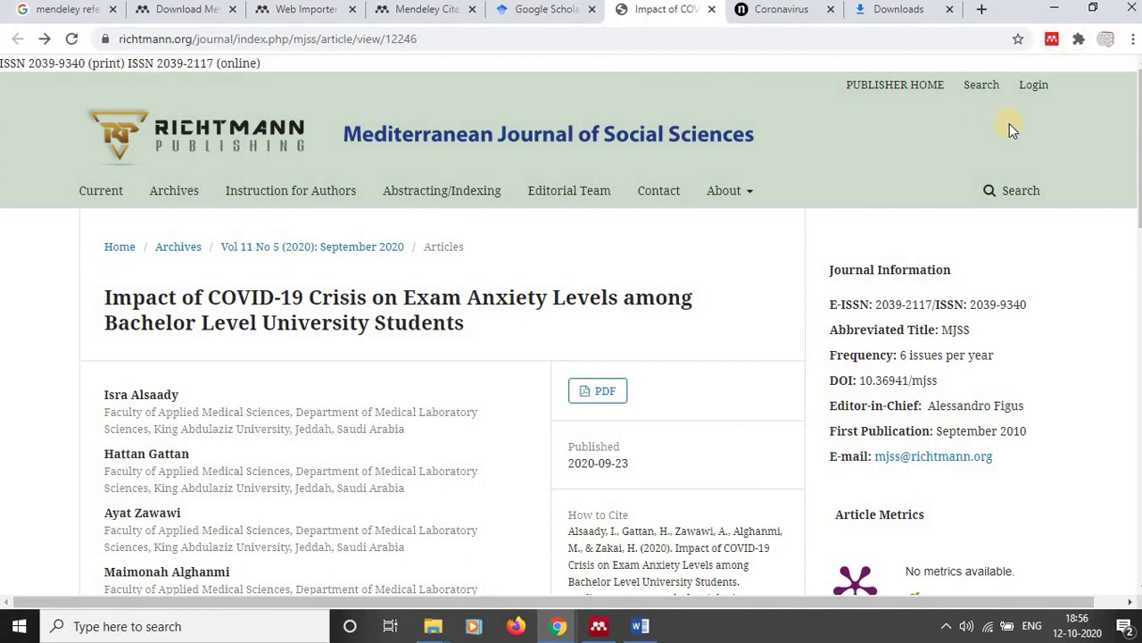
# Add the COVID-19 exam anxiety article to My Library via Web Importer, without its PDF
pyautogui.click(1051, 40)
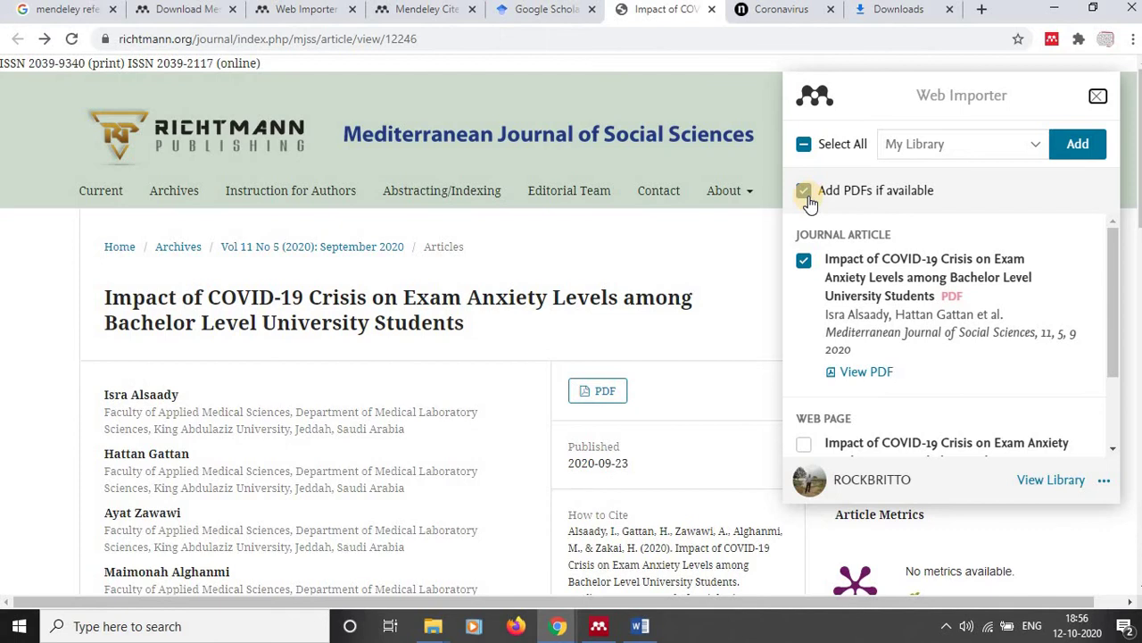
pyautogui.click(806, 192)
pyautogui.click(806, 261)
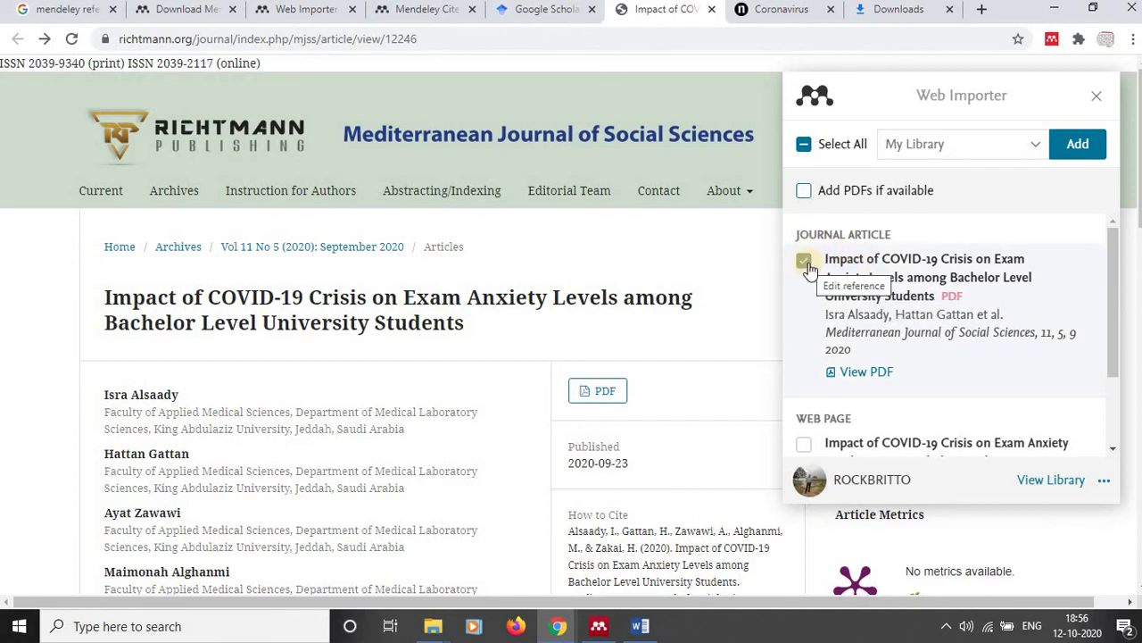
pyautogui.click(1081, 153)
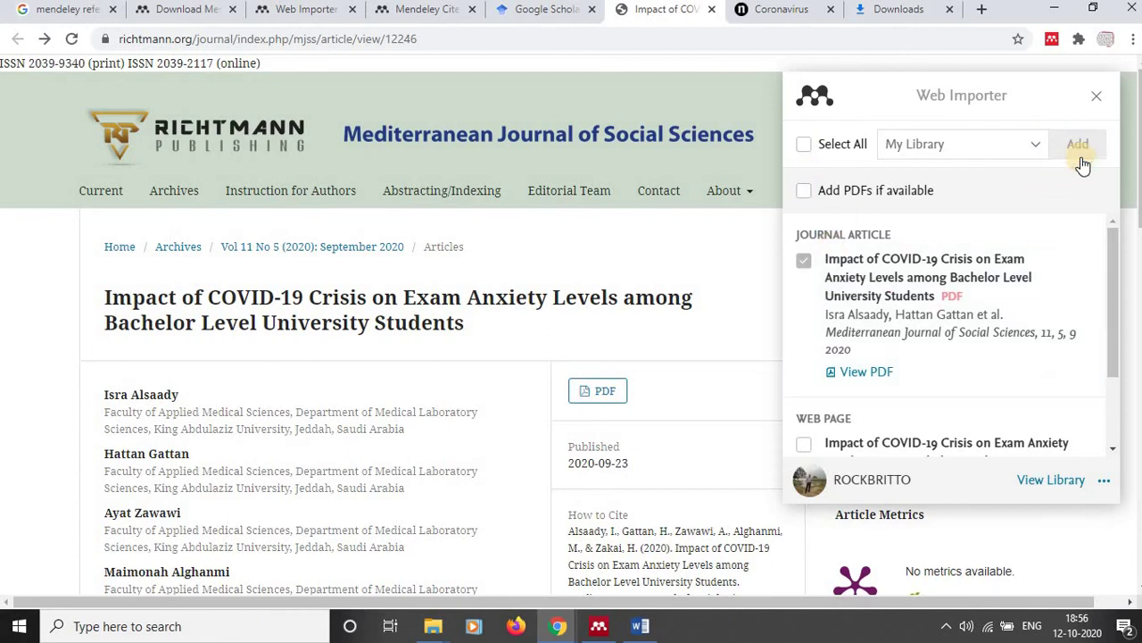
# Sync the Mendeley Desktop library with the online account
pyautogui.click(599, 626)
pyautogui.click(562, 109)
pyautogui.click(565, 110)
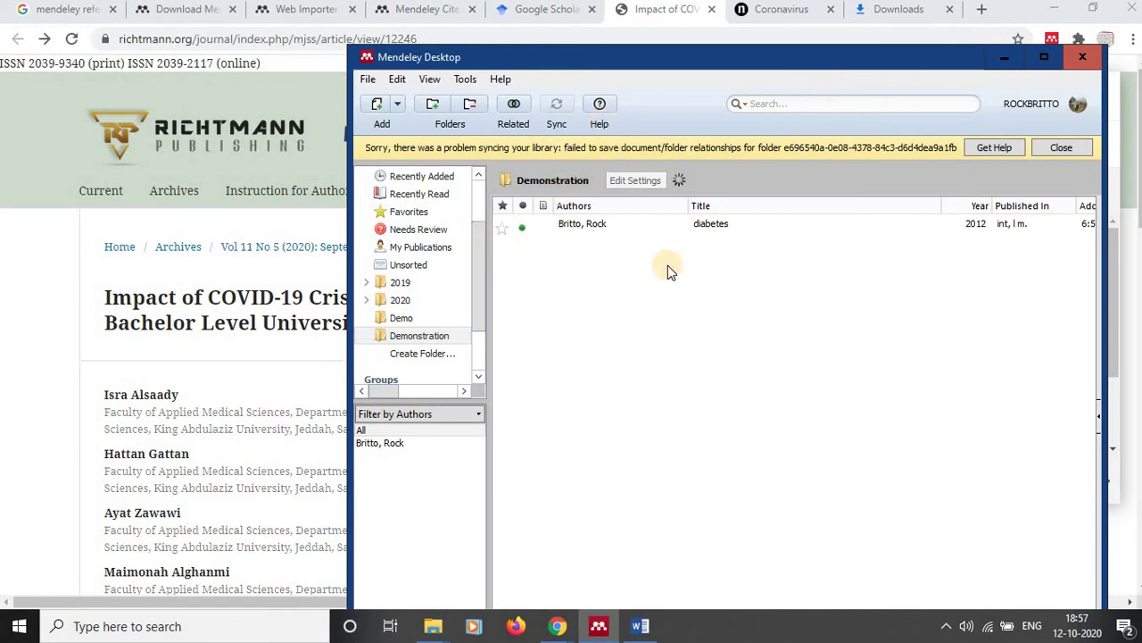
# In All Documents, review the COVID-19 article's journal, year, volume and pages, and search the catalog
pyautogui.scroll(2, 474, 250)
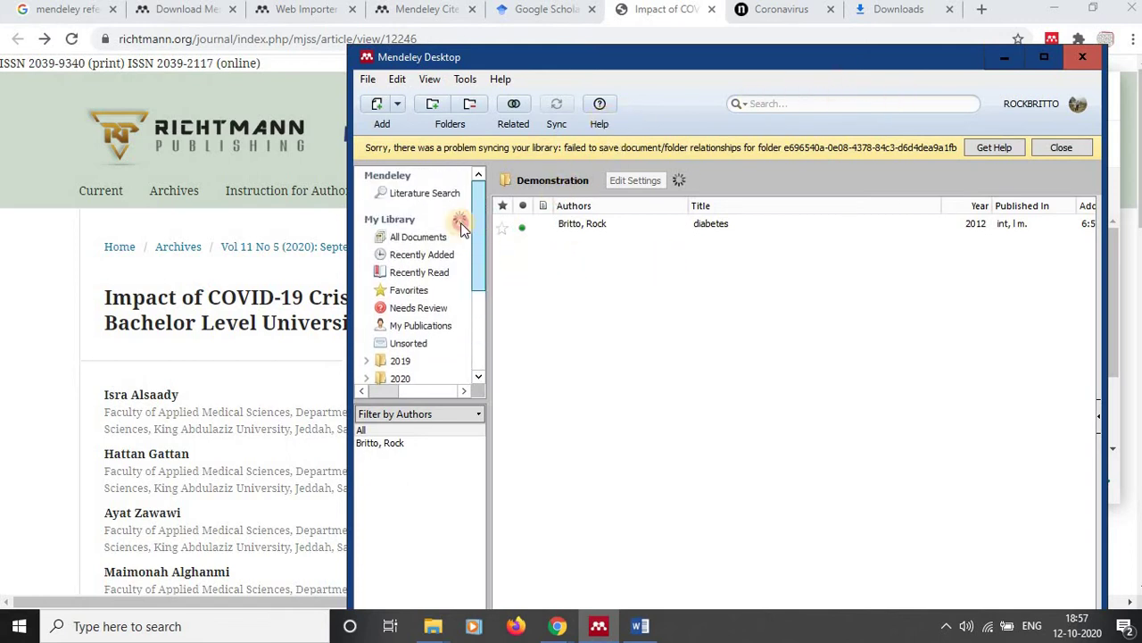
pyautogui.click(429, 240)
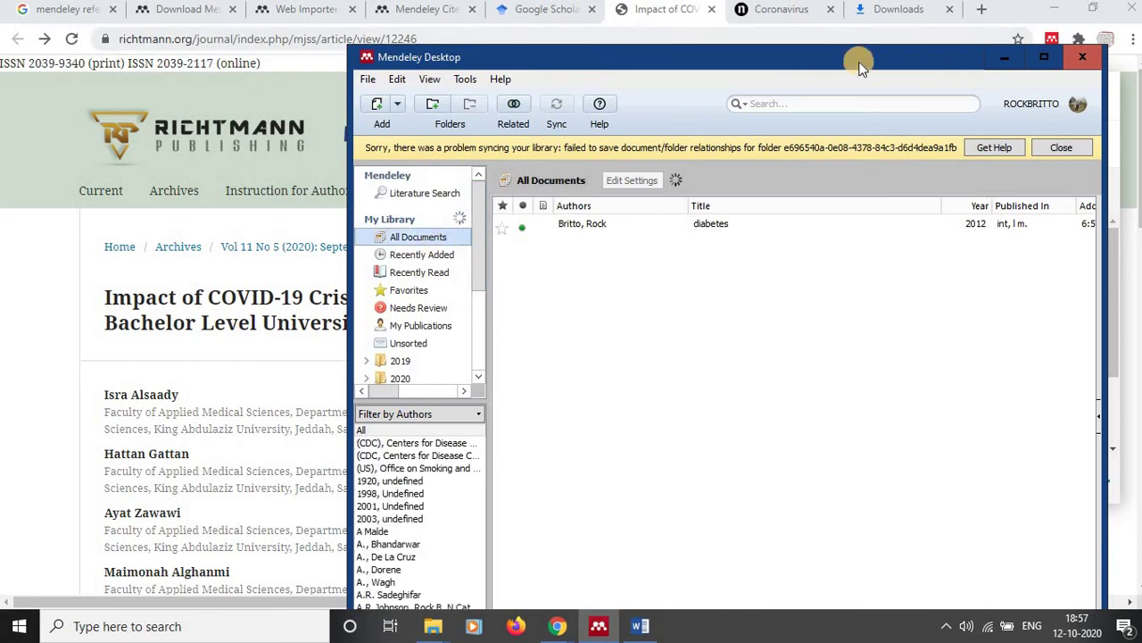
pyautogui.moveTo(860, 59); pyautogui.dragTo(837, 32)
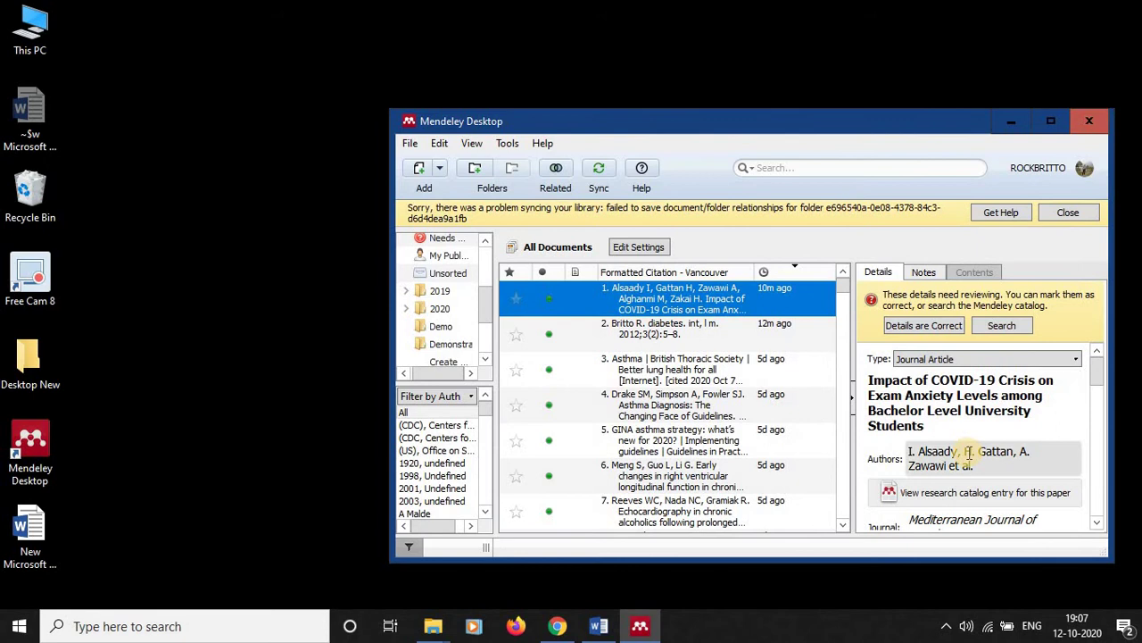
pyautogui.scroll(-1, 968, 452)
pyautogui.scroll(-1, 970, 457)
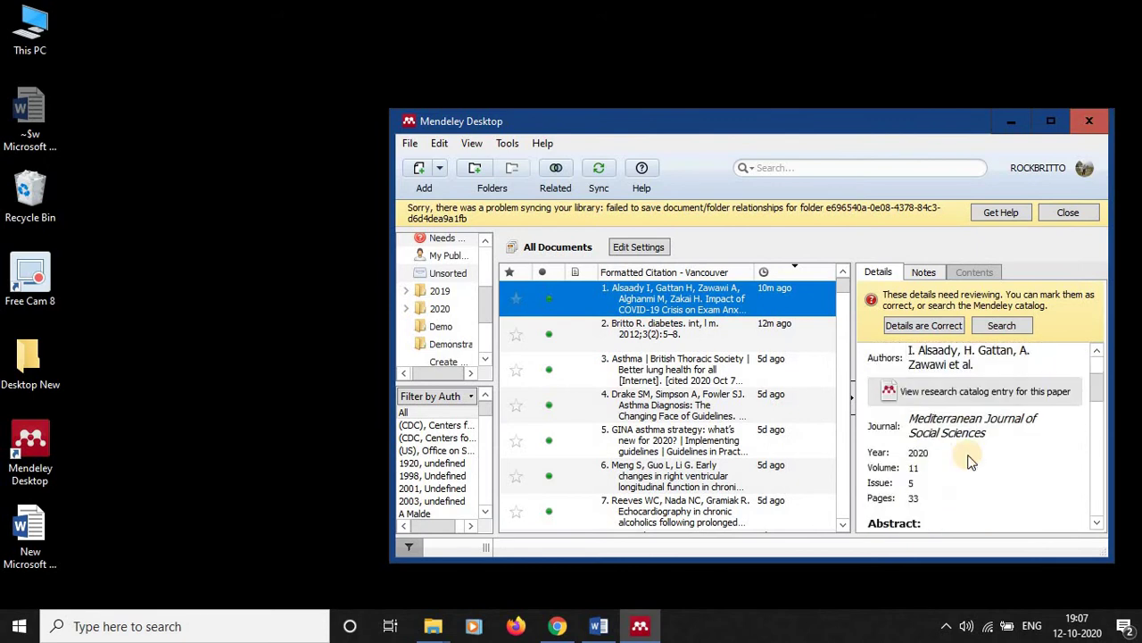
pyautogui.click(1001, 327)
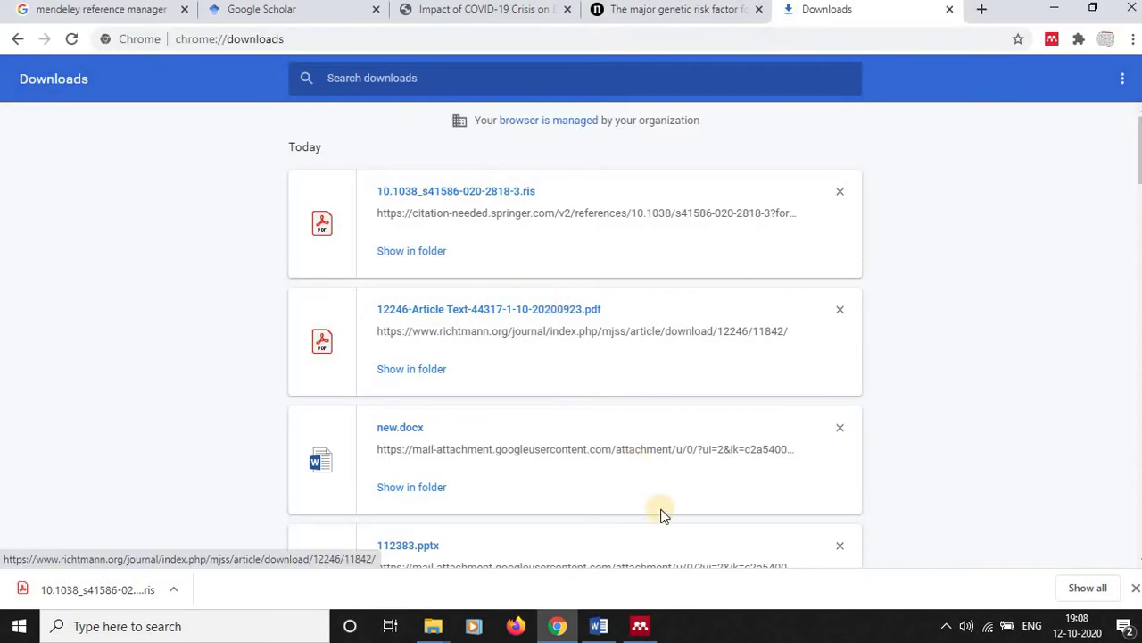
# Drag the COVID-19 PDF and the Nature Neanderthal article's .ris citation into the Demonstration folder
pyautogui.moveTo(509, 312)
pyautogui.mouseDown()
pyautogui.moveTo(576, 466)
pyautogui.moveTo(651, 448)
pyautogui.mouseUp()
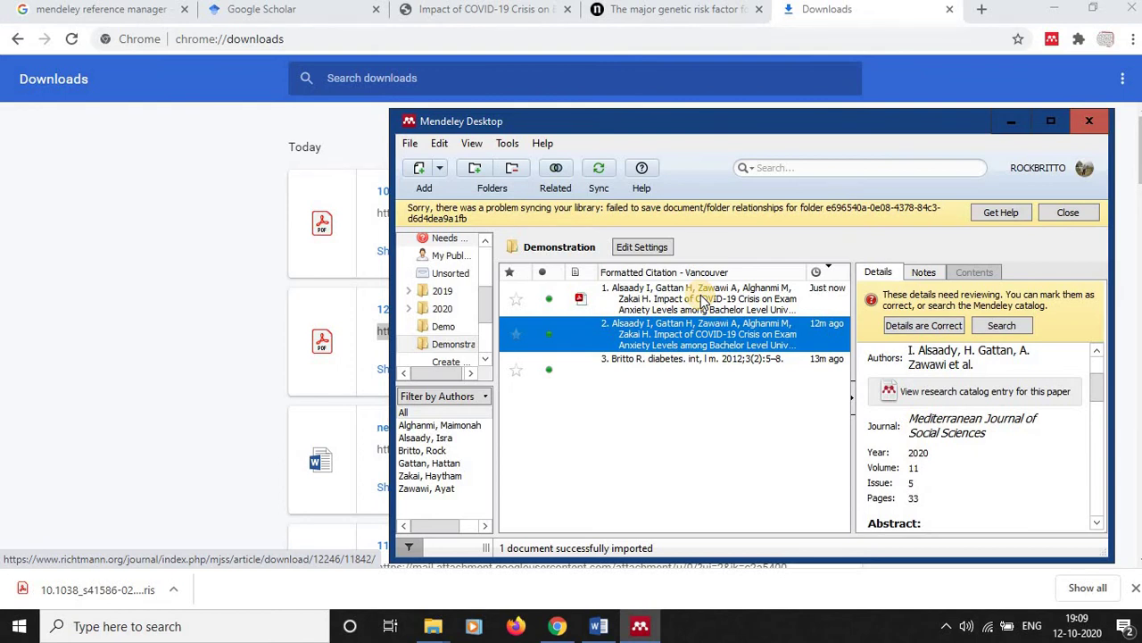
pyautogui.click(675, 9)
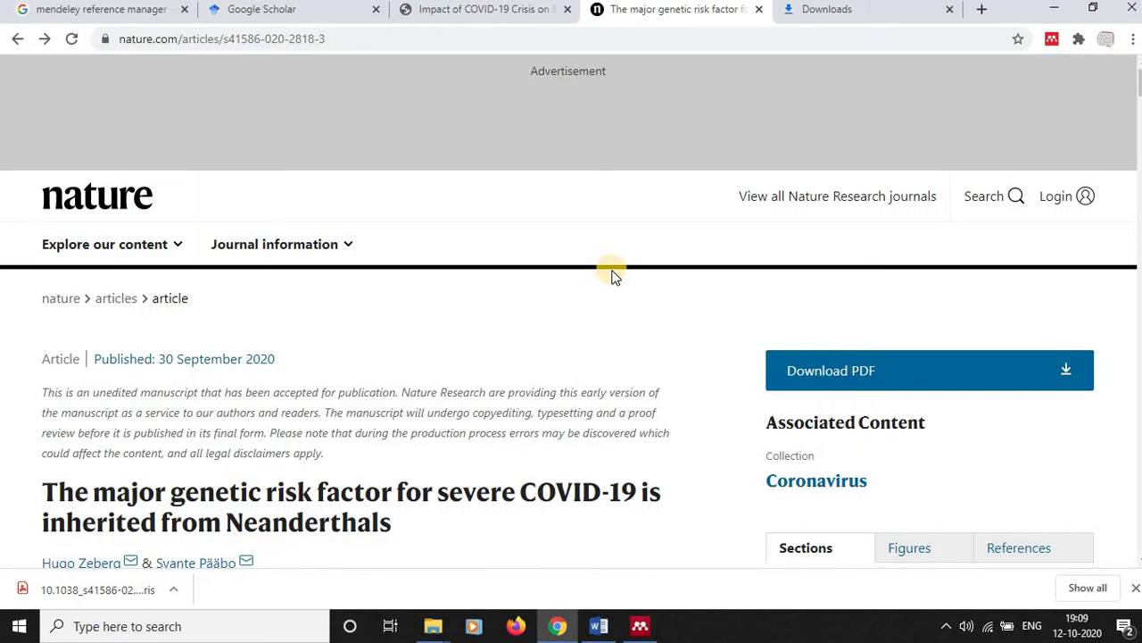
pyautogui.scroll(-3, 613, 277)
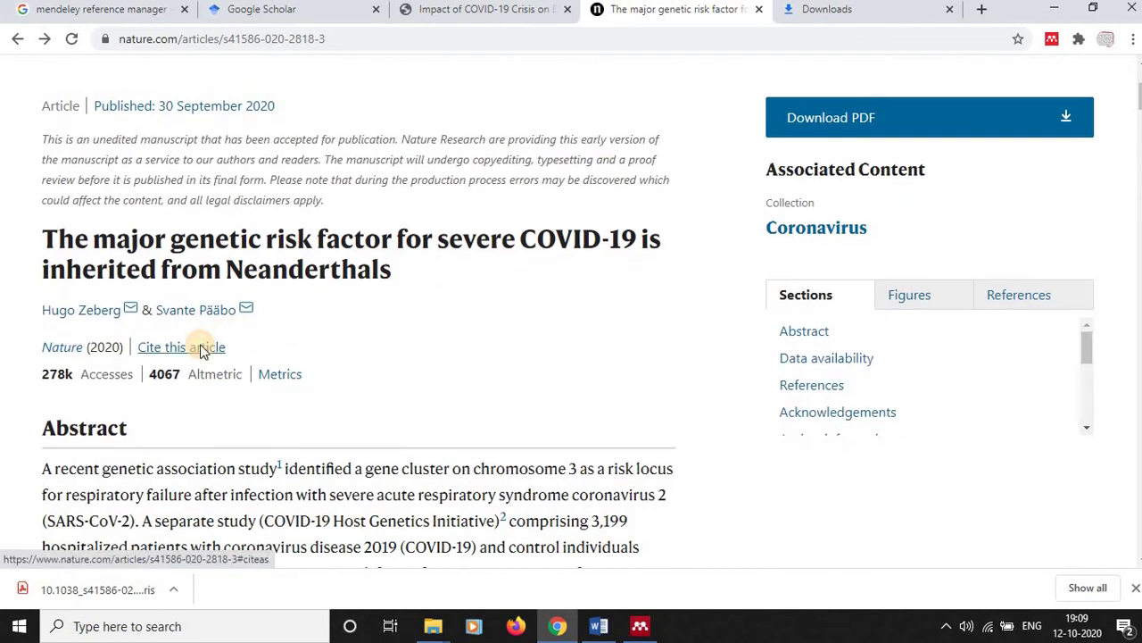
pyautogui.click(203, 348)
pyautogui.click(235, 195)
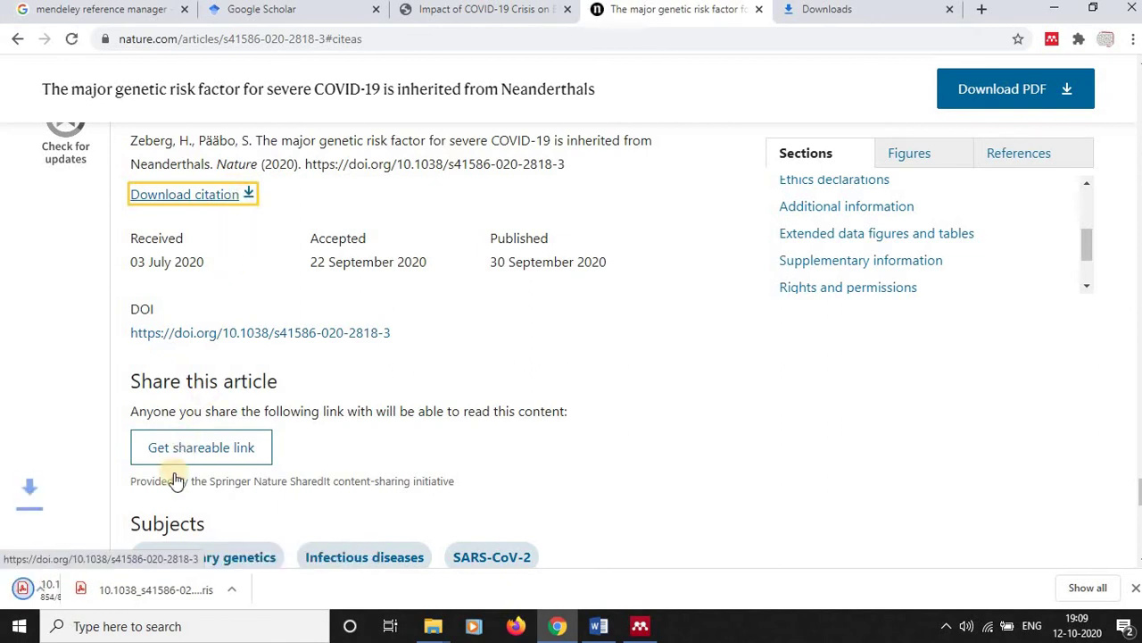
pyautogui.click(150, 601)
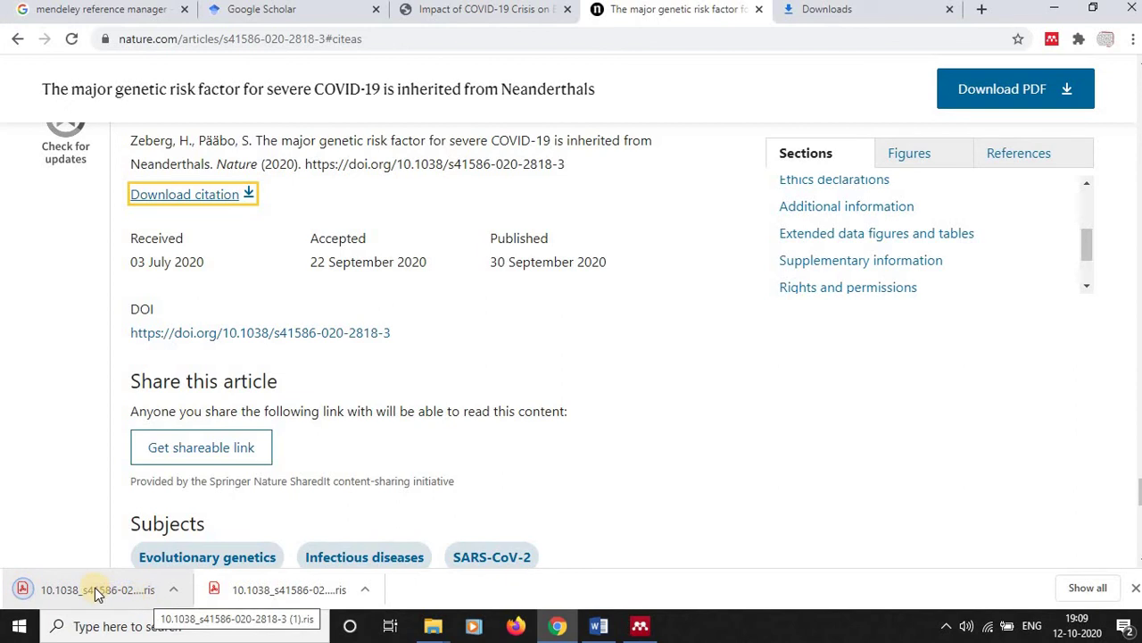
pyautogui.moveTo(121, 600); pyautogui.dragTo(652, 636)
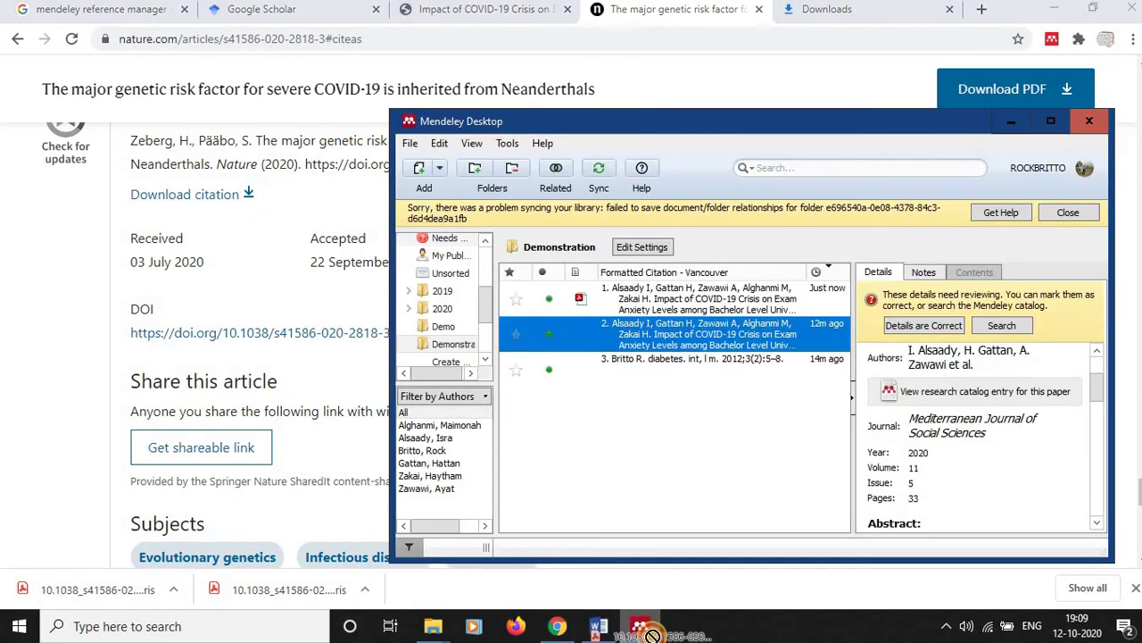
pyautogui.moveTo(653, 635); pyautogui.dragTo(670, 419)
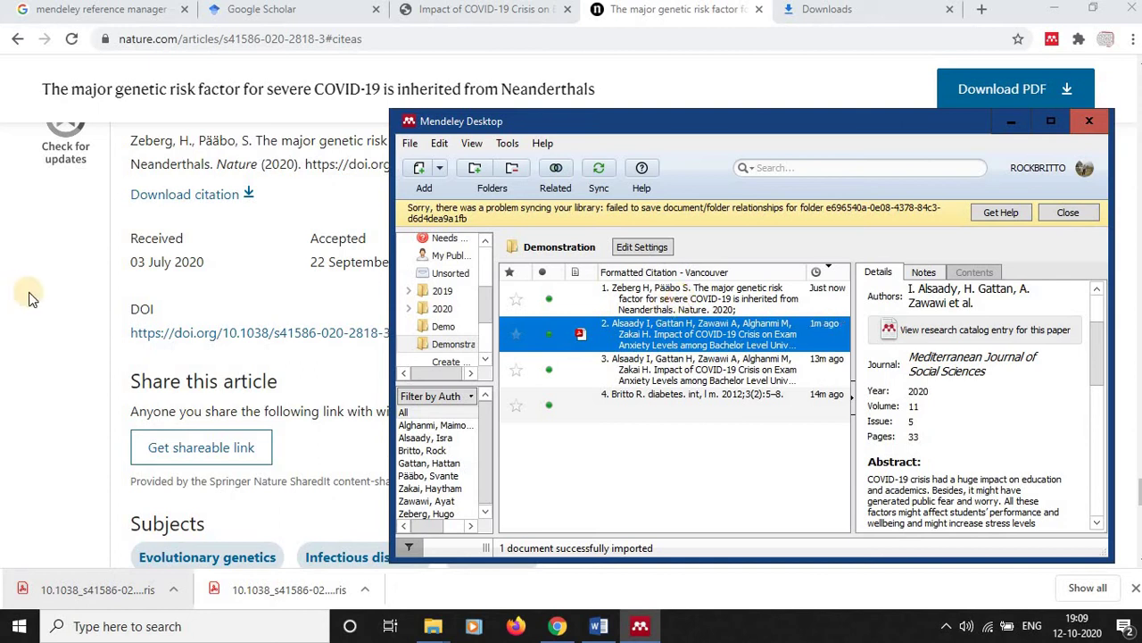
pyautogui.scroll(2, 30, 296)
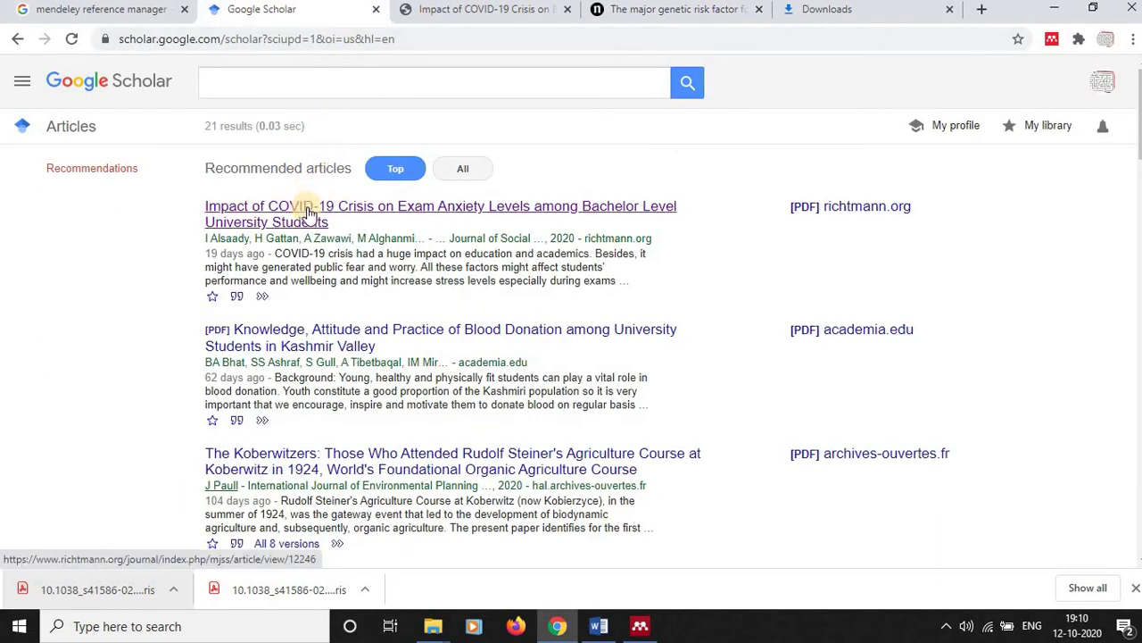
# Import the COVID-19 exam anxiety article's RefMan citation from Google Scholar into Mendeley
pyautogui.click(237, 299)
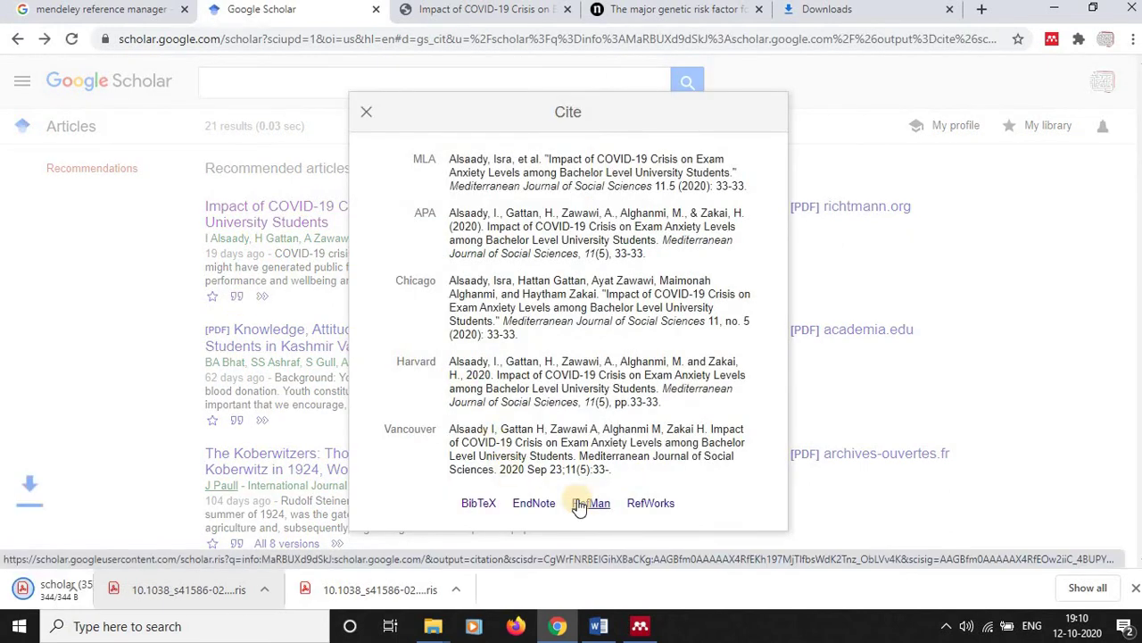
pyautogui.click(135, 592)
pyautogui.moveTo(136, 592)
pyautogui.mouseDown()
pyautogui.moveTo(636, 625)
pyautogui.moveTo(645, 466)
pyautogui.mouseUp()
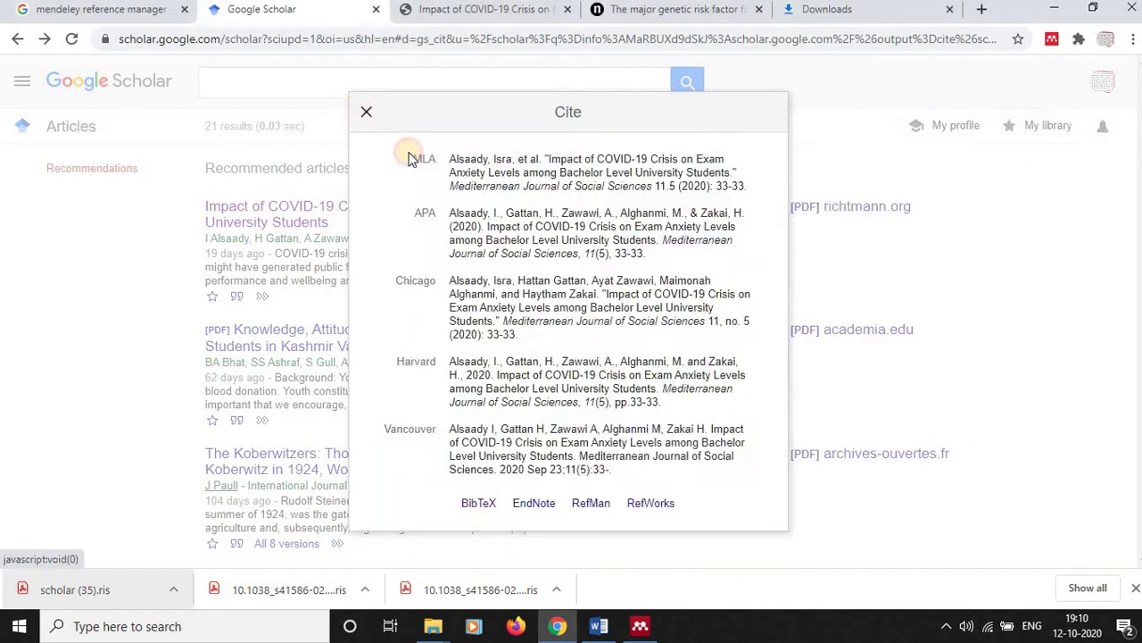
pyautogui.click(366, 111)
# Import the Kashmir blood donation article's RefMan citation into Mendeley
pyautogui.click(237, 419)
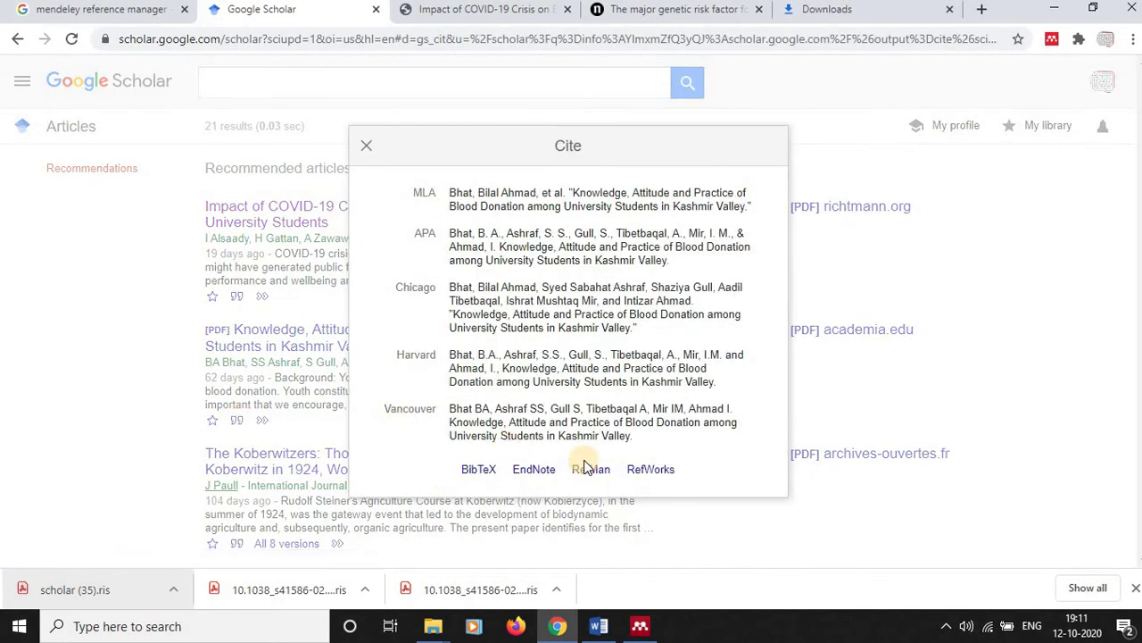
pyautogui.click(590, 470)
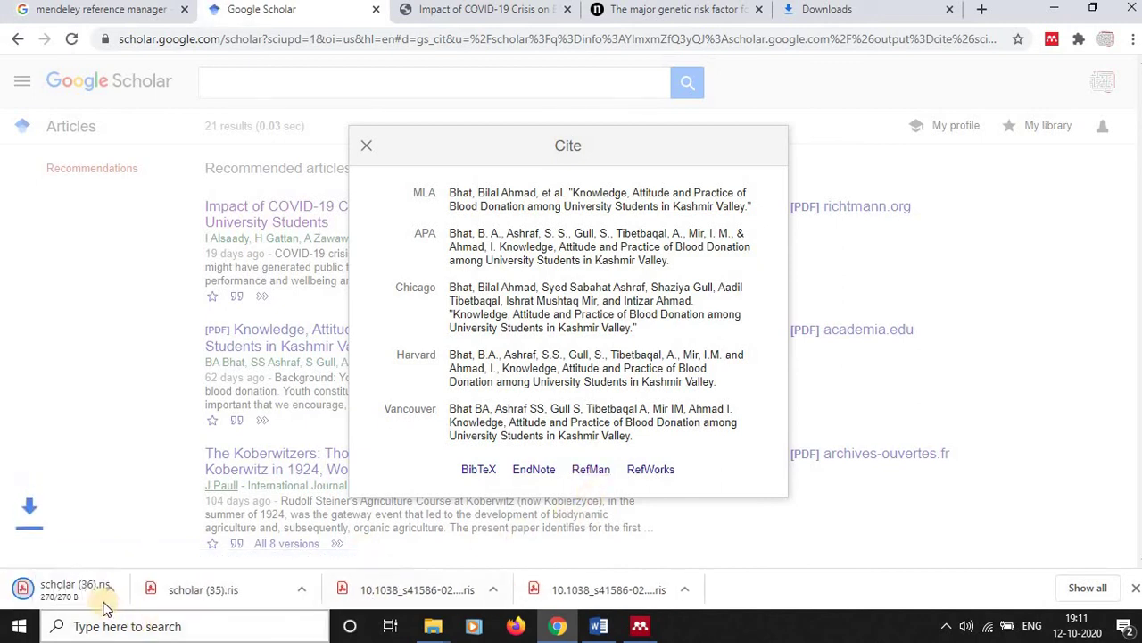
pyautogui.moveTo(102, 605)
pyautogui.mouseDown()
pyautogui.moveTo(647, 634)
pyautogui.moveTo(658, 421)
pyautogui.mouseUp()
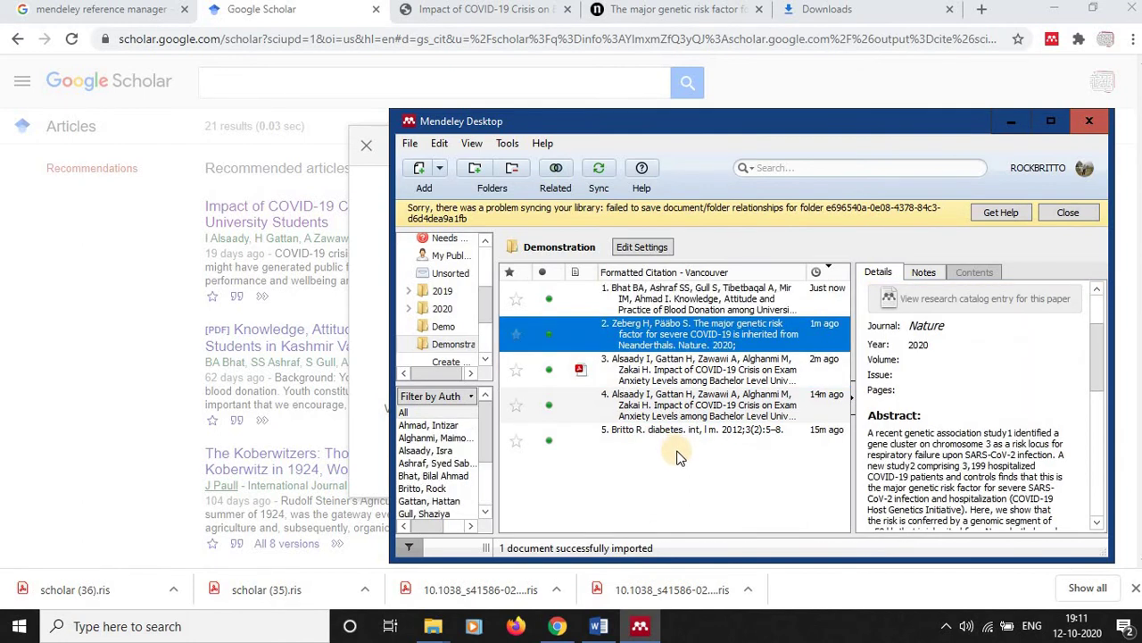
pyautogui.click(598, 626)
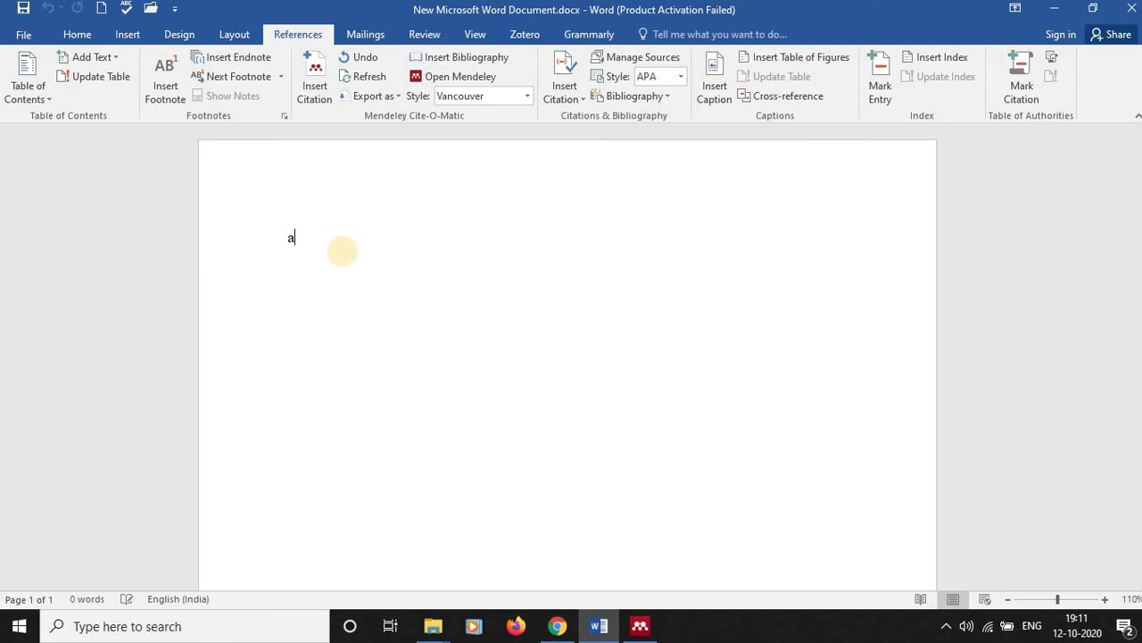
# Type a first line and cite the blood donation article after it as (1)
pyautogui.write('Aaaaaaaa')
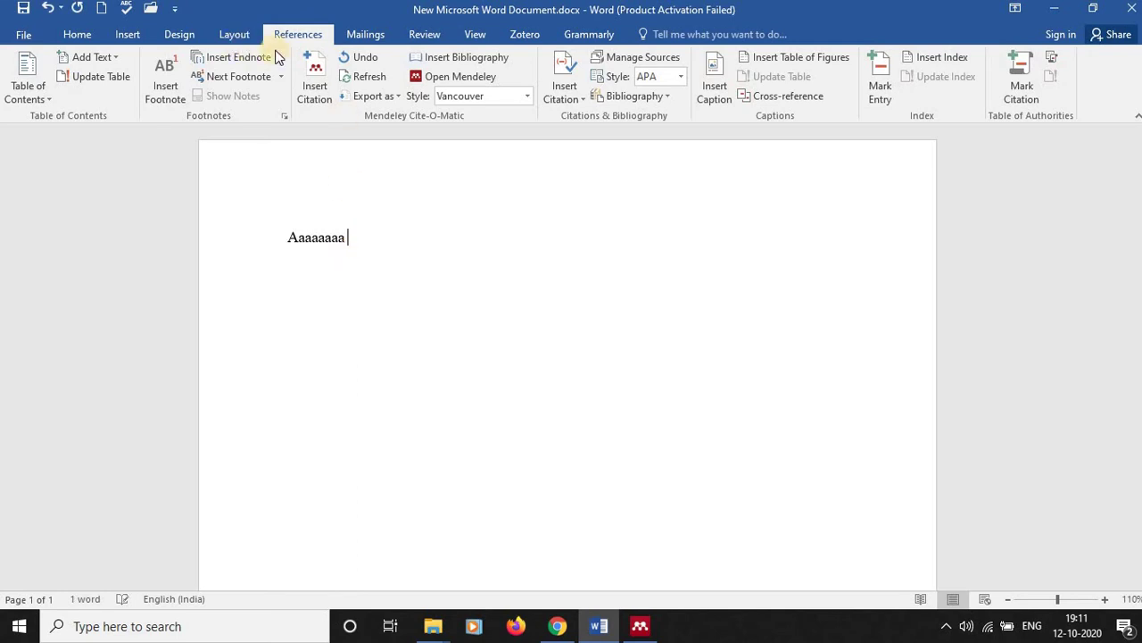
pyautogui.click(308, 75)
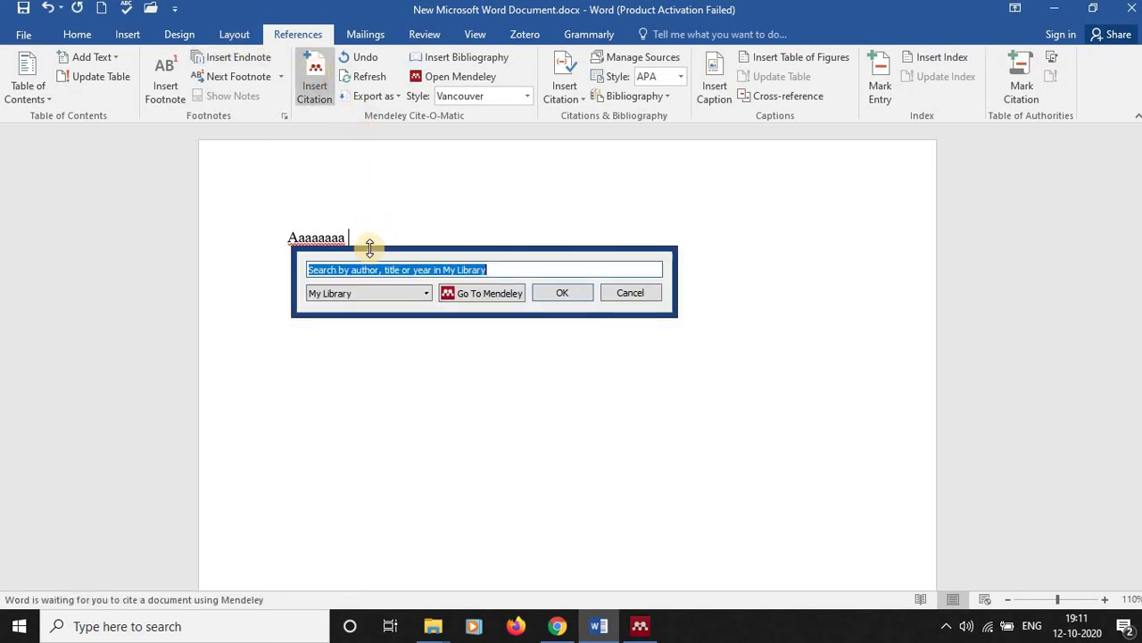
pyautogui.click(473, 297)
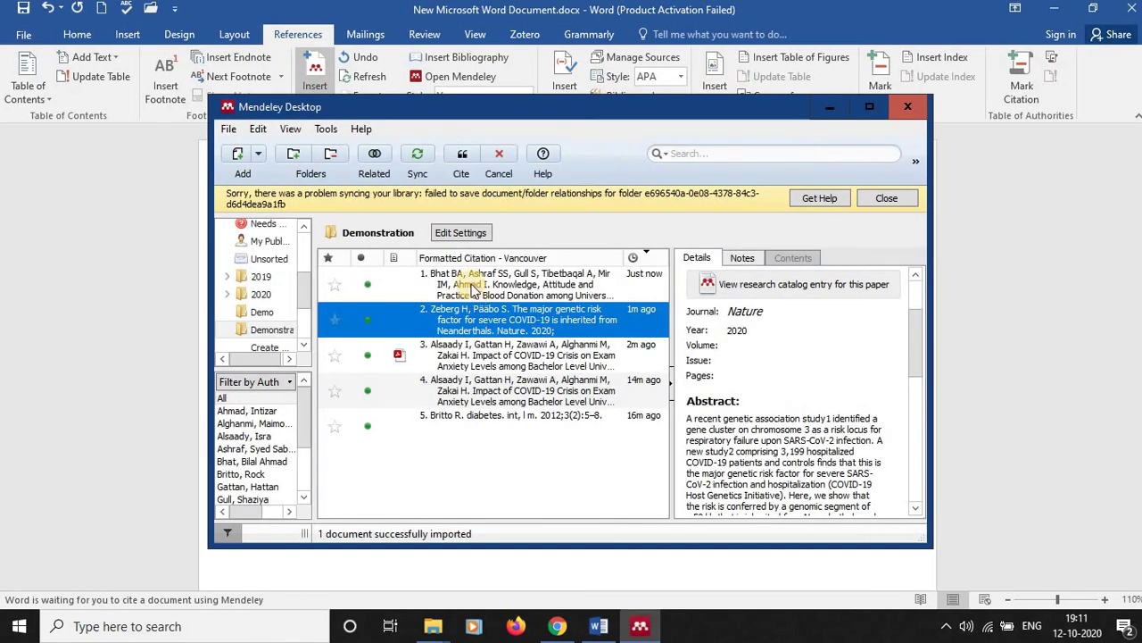
pyautogui.click(473, 289)
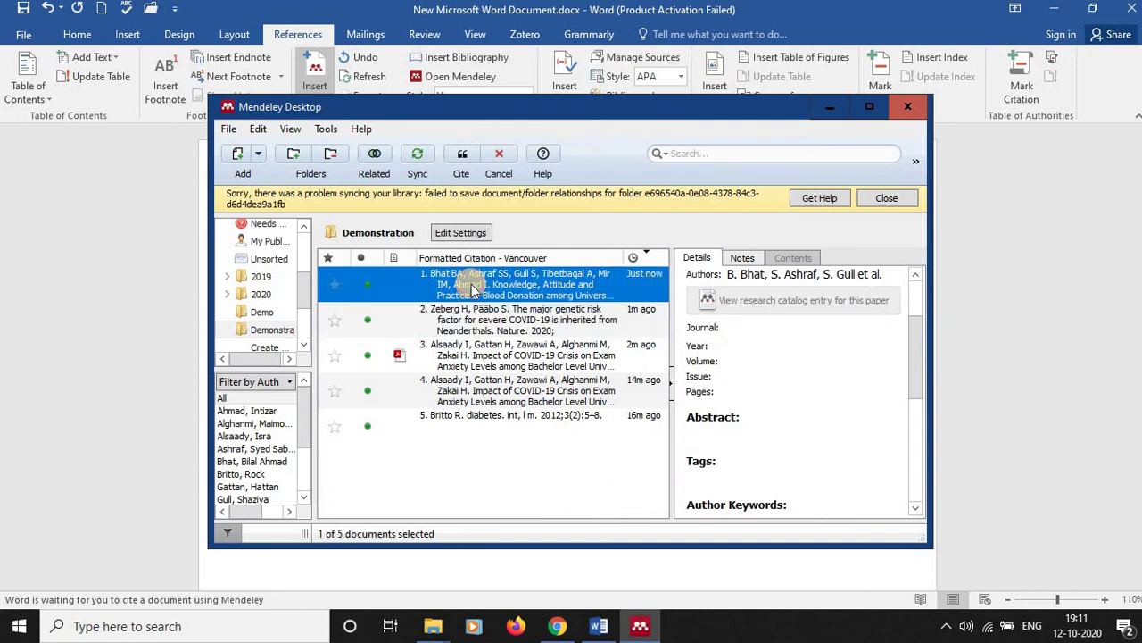
pyautogui.click(461, 159)
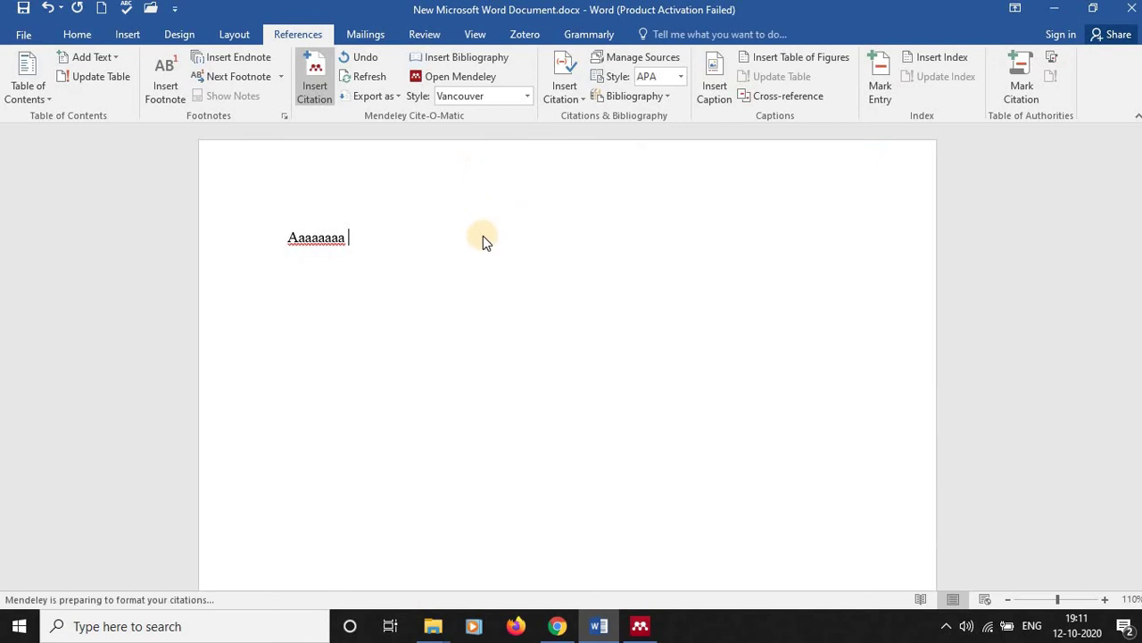
pyautogui.press('Return')
pyautogui.write('bbbbbbbb')
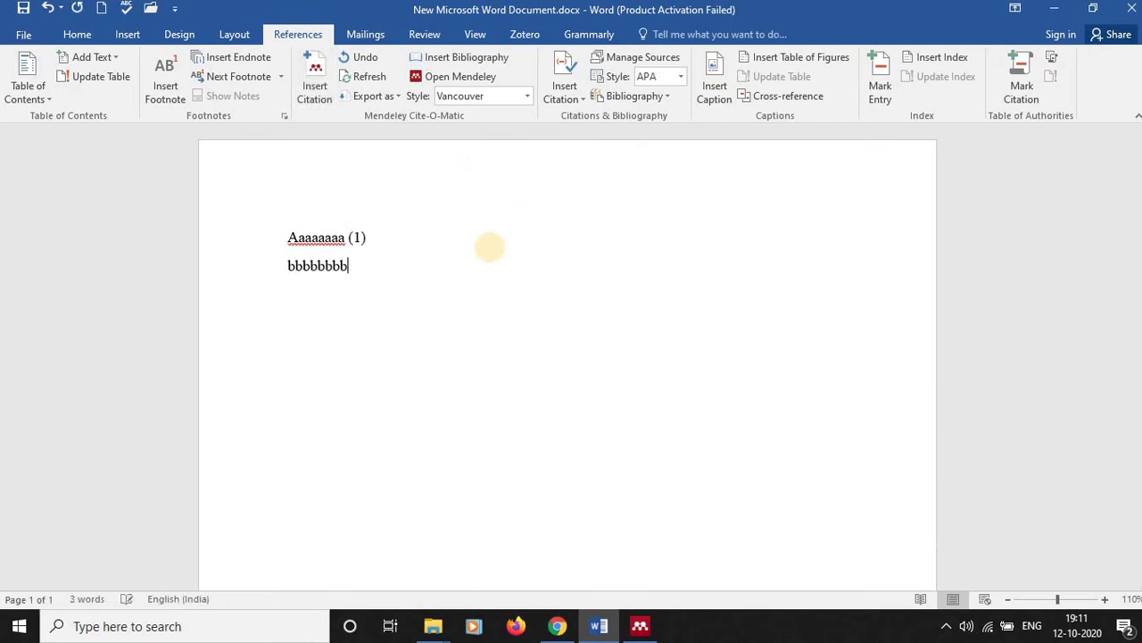
# Pick the Neanderthal genetics article from Mendeley to cite on the second line as (2)
pyautogui.click(320, 86)
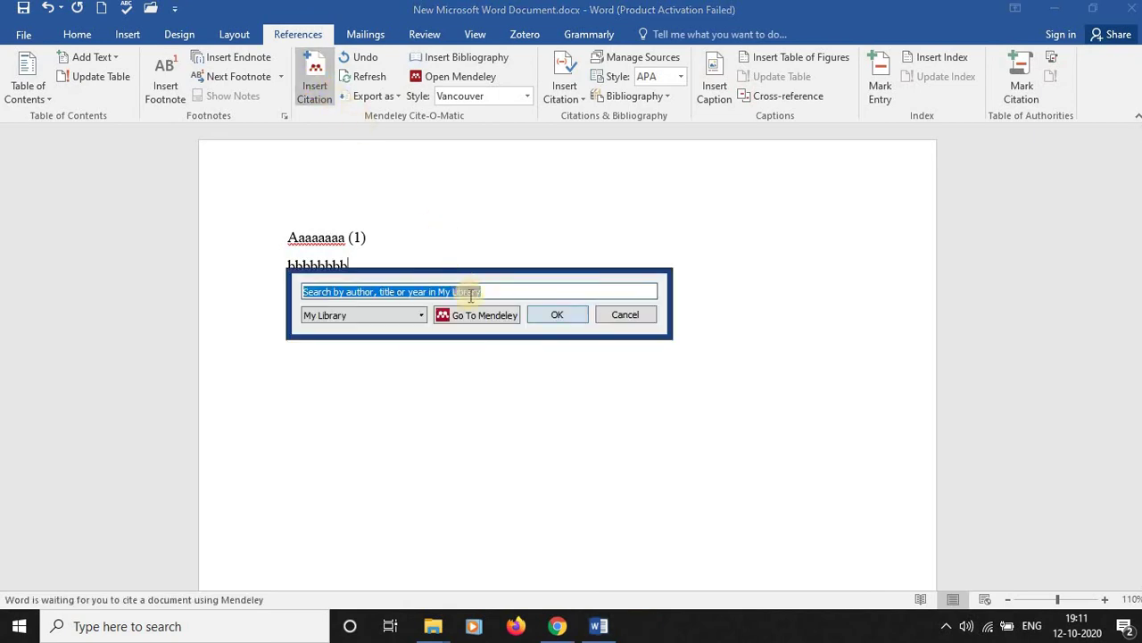
pyautogui.click(476, 318)
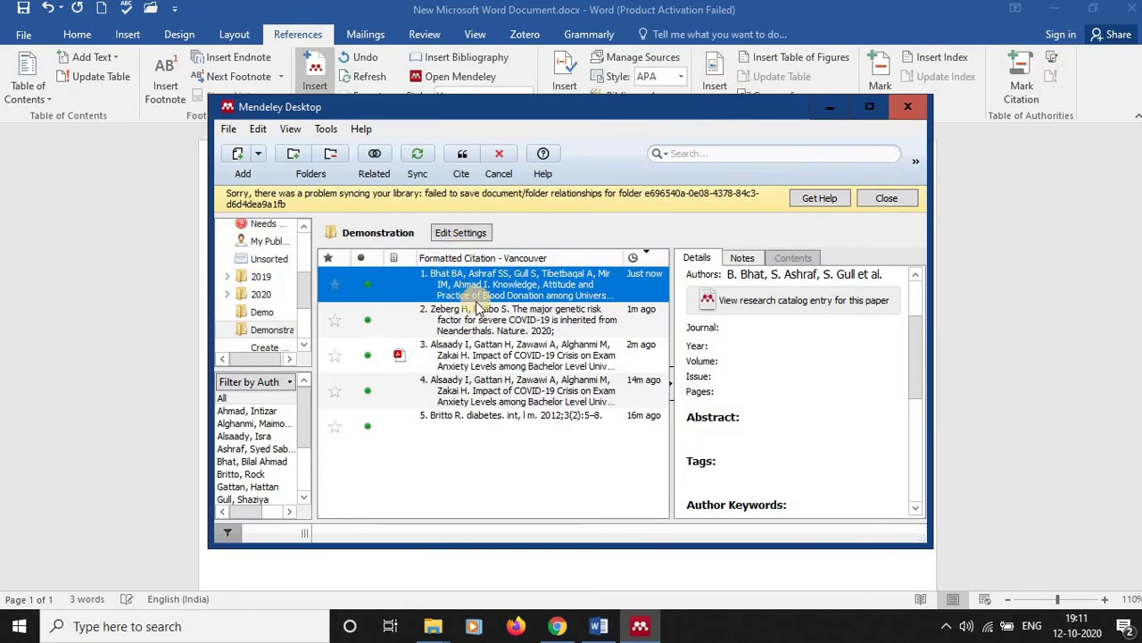
pyautogui.click(480, 317)
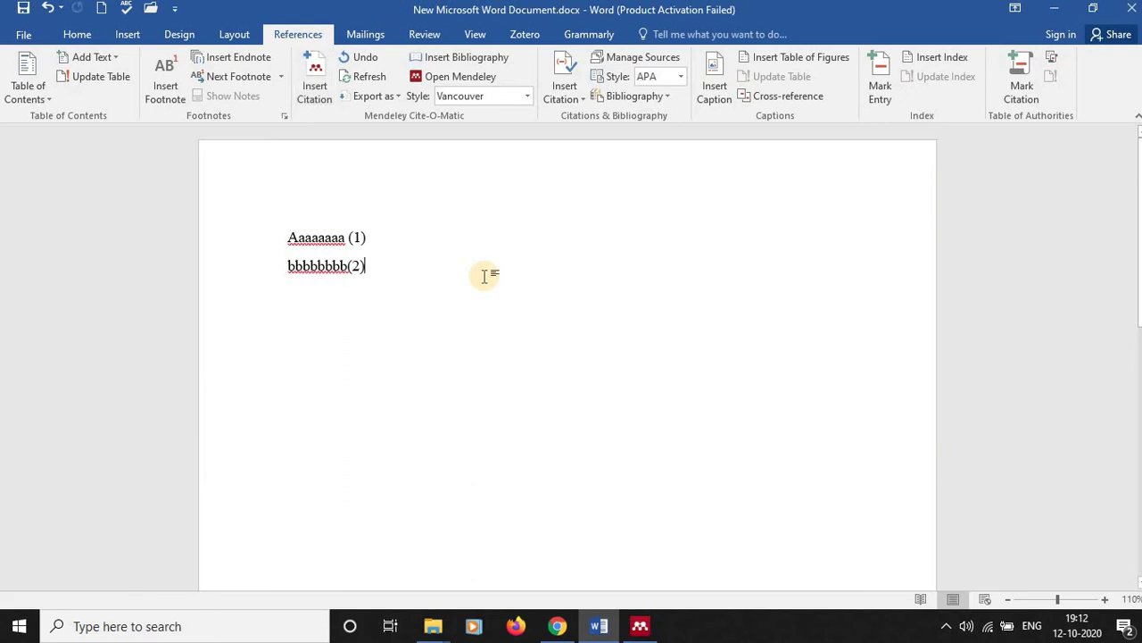
# Cite the third library entry on a new line as (3)
pyautogui.press('Return')
pyautogui.write('ccccccc')
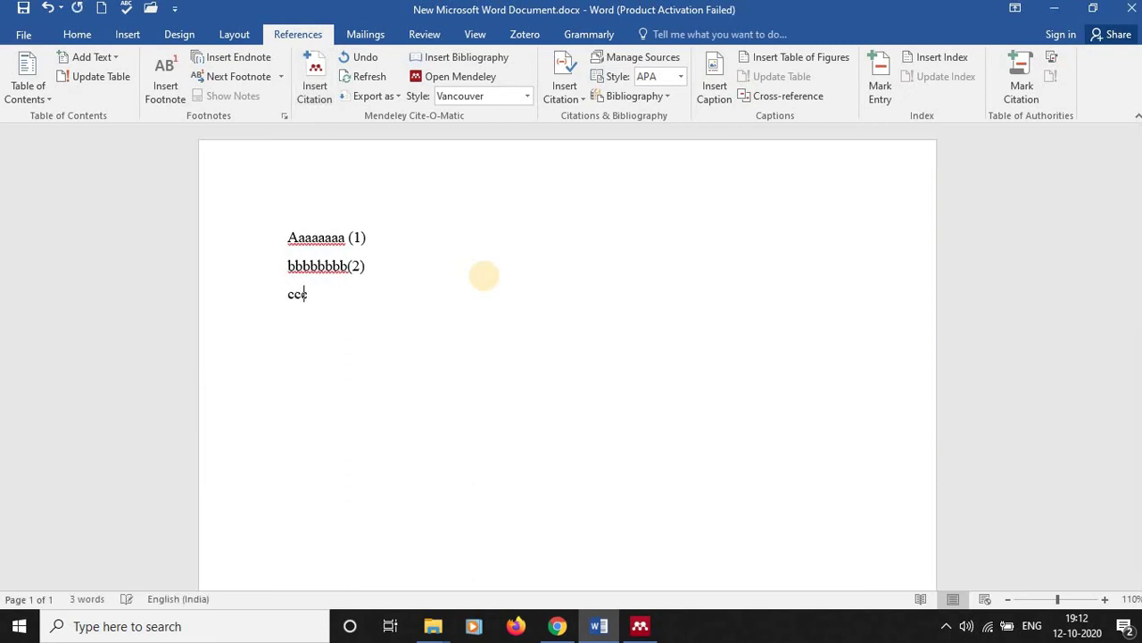
pyautogui.click(314, 80)
pyautogui.click(488, 343)
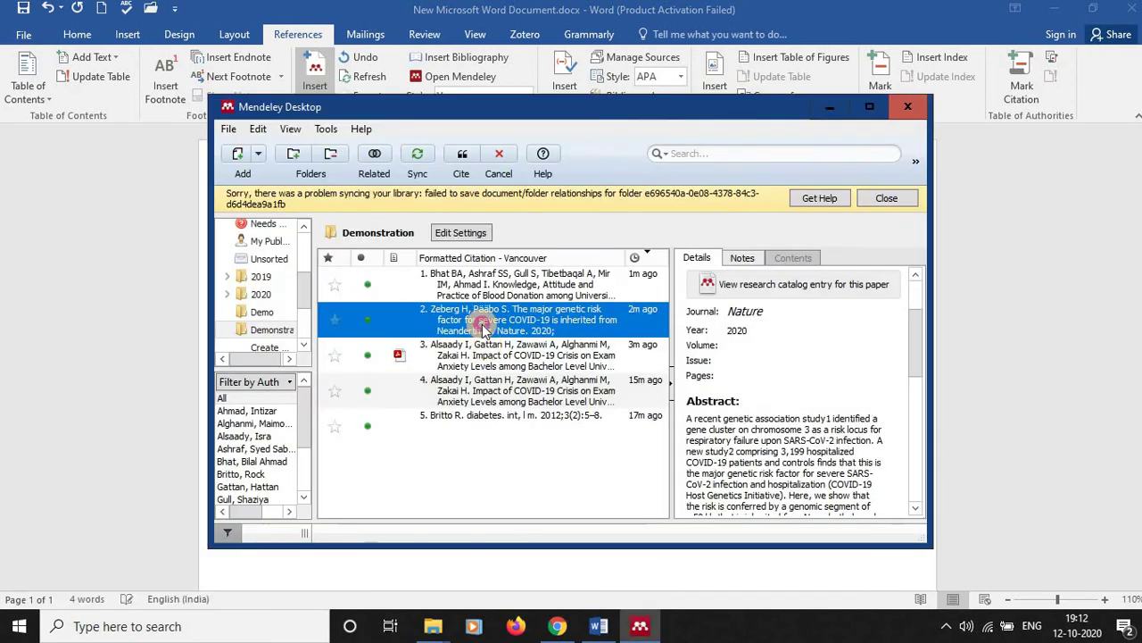
pyautogui.click(500, 355)
pyautogui.click(475, 166)
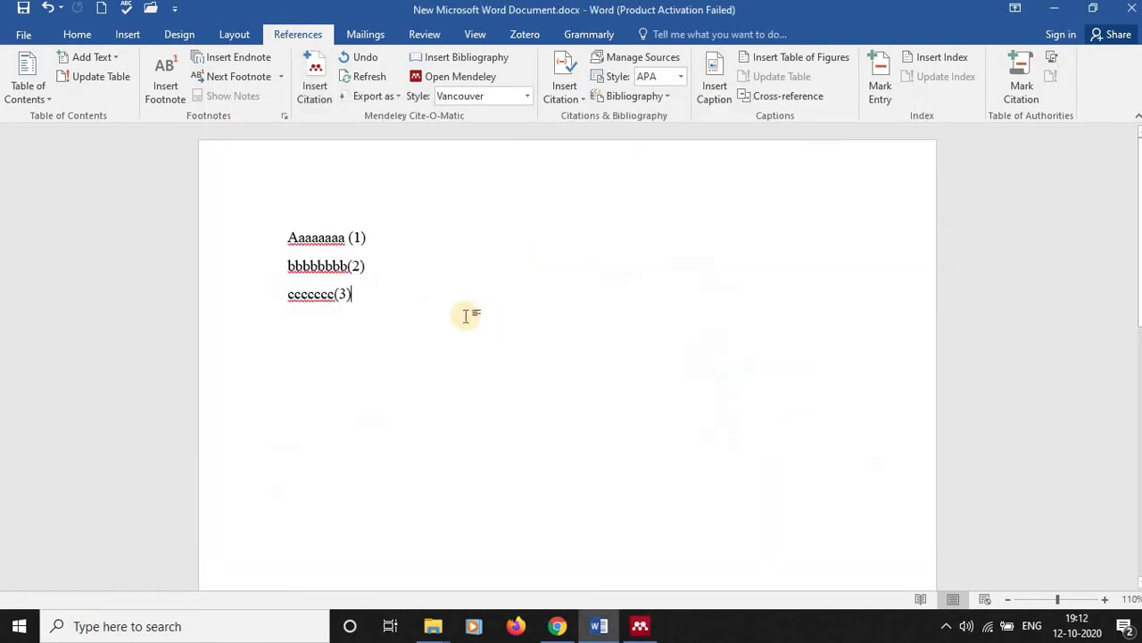
pyautogui.press('Return')
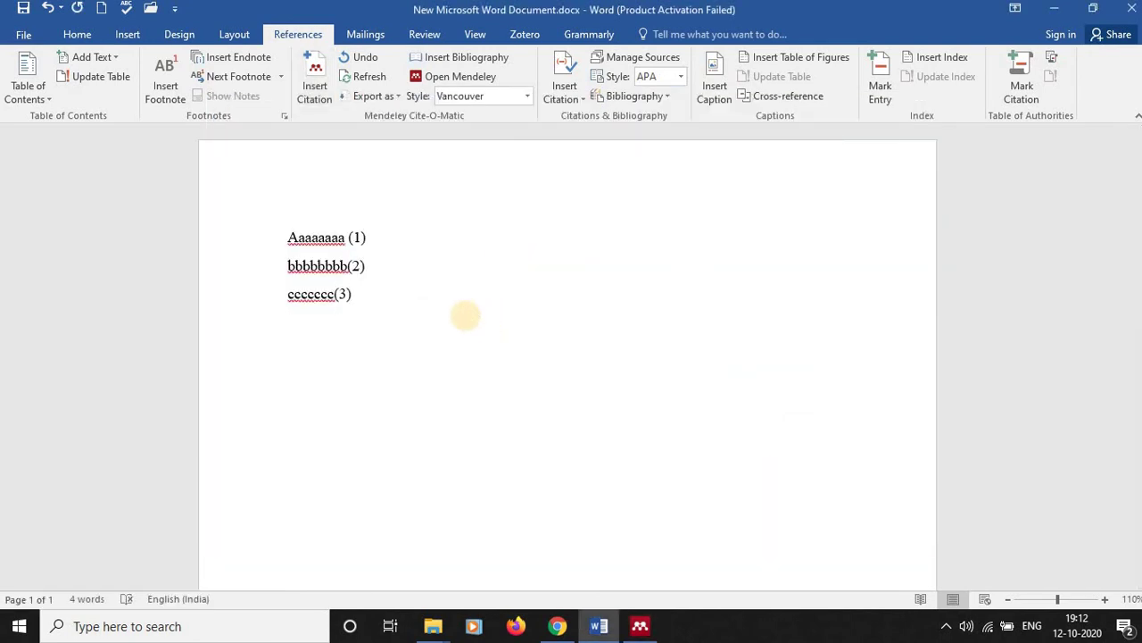
# Cite the fourth library entry after the dddd line as (4)
pyautogui.write('dddd')
pyautogui.click(314, 80)
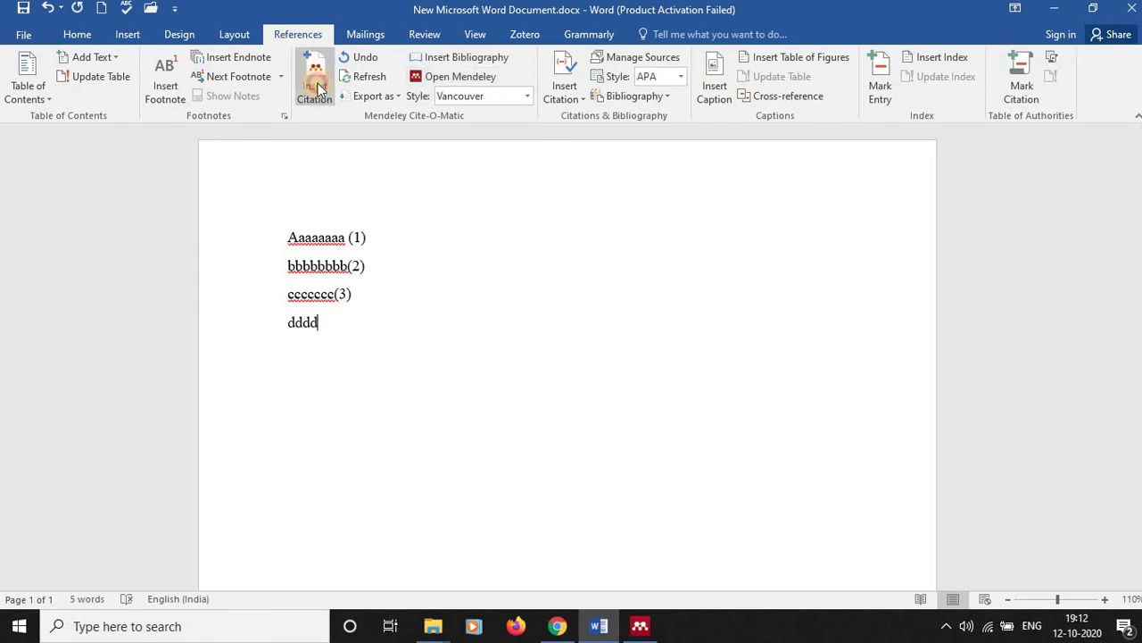
pyautogui.click(459, 372)
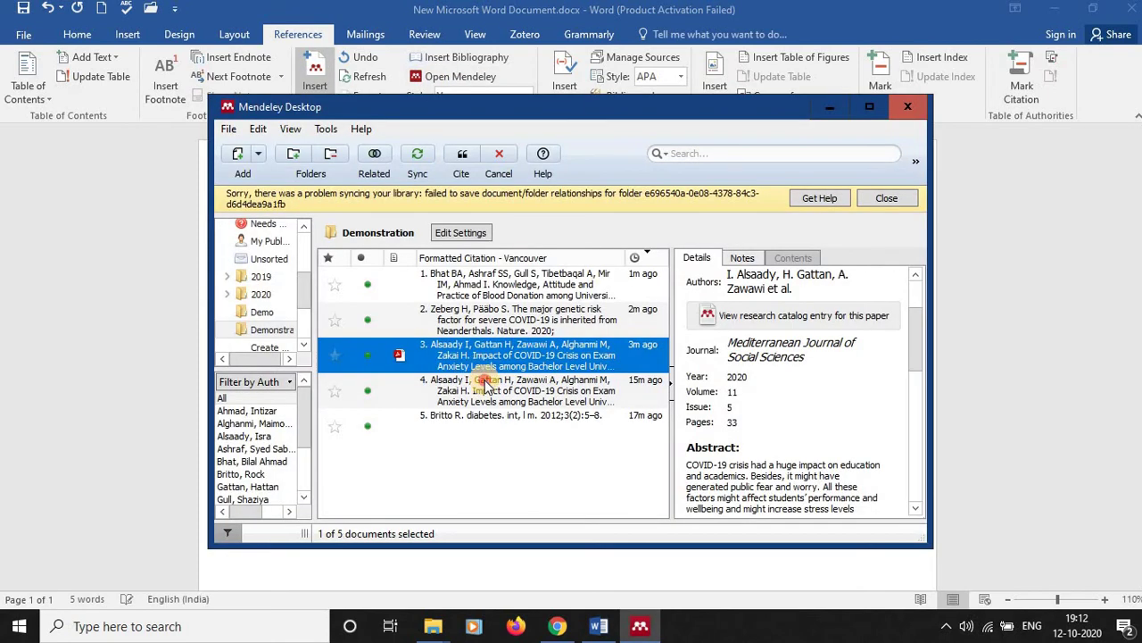
pyautogui.click(465, 154)
pyautogui.write('eeee')
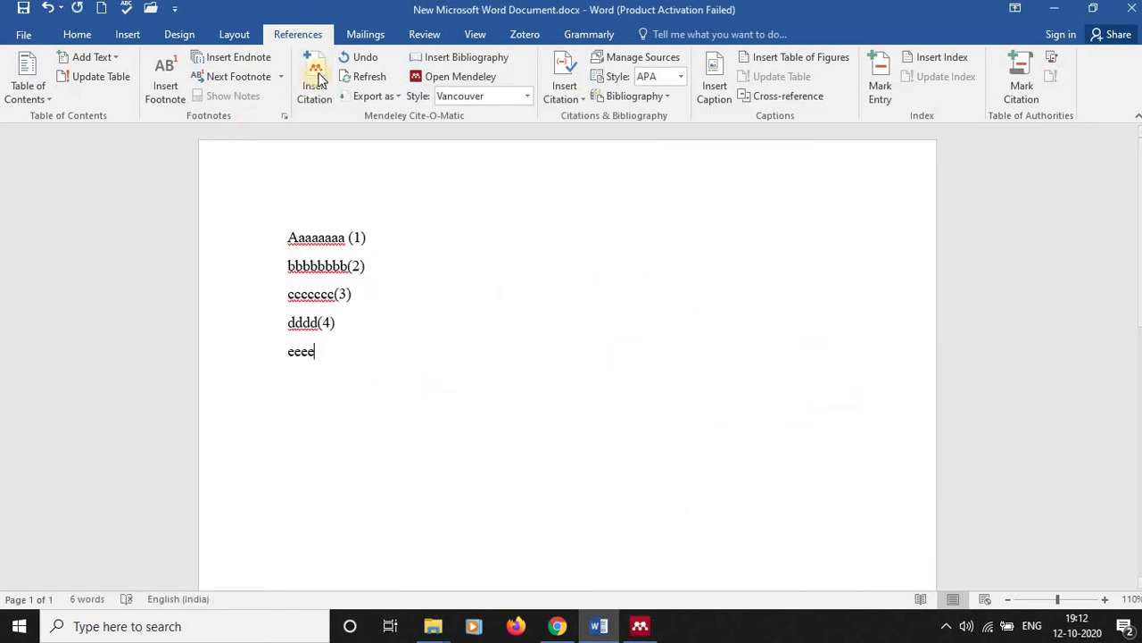
# Cite the Britto diabetes entry after the eeee line as (5) and add blank lines
pyautogui.click(315, 79)
pyautogui.click(437, 402)
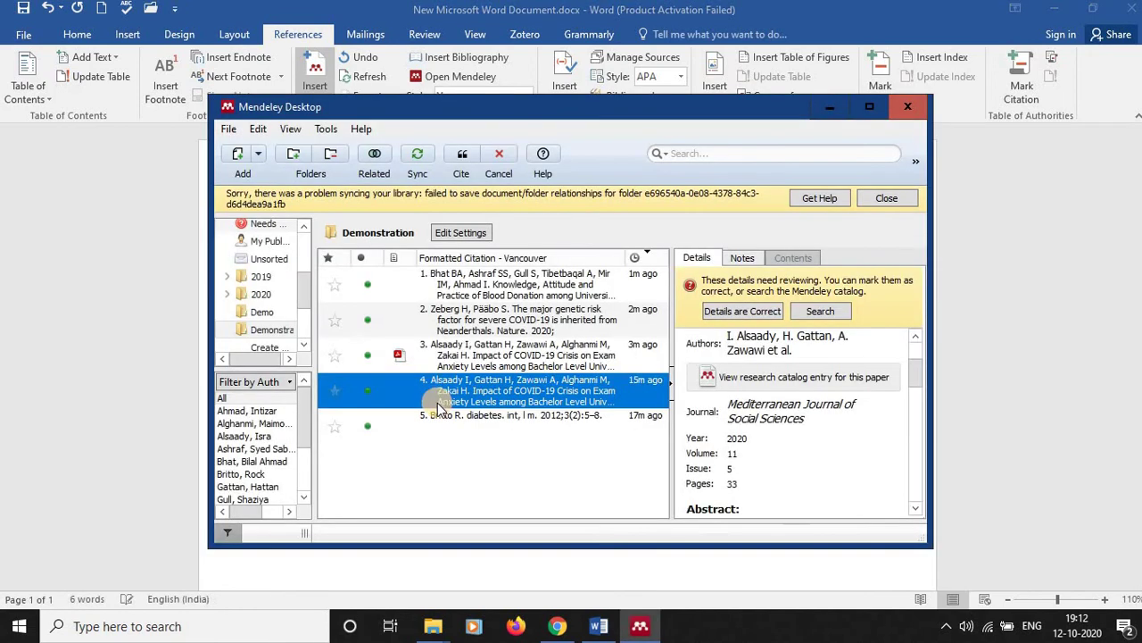
pyautogui.click(448, 417)
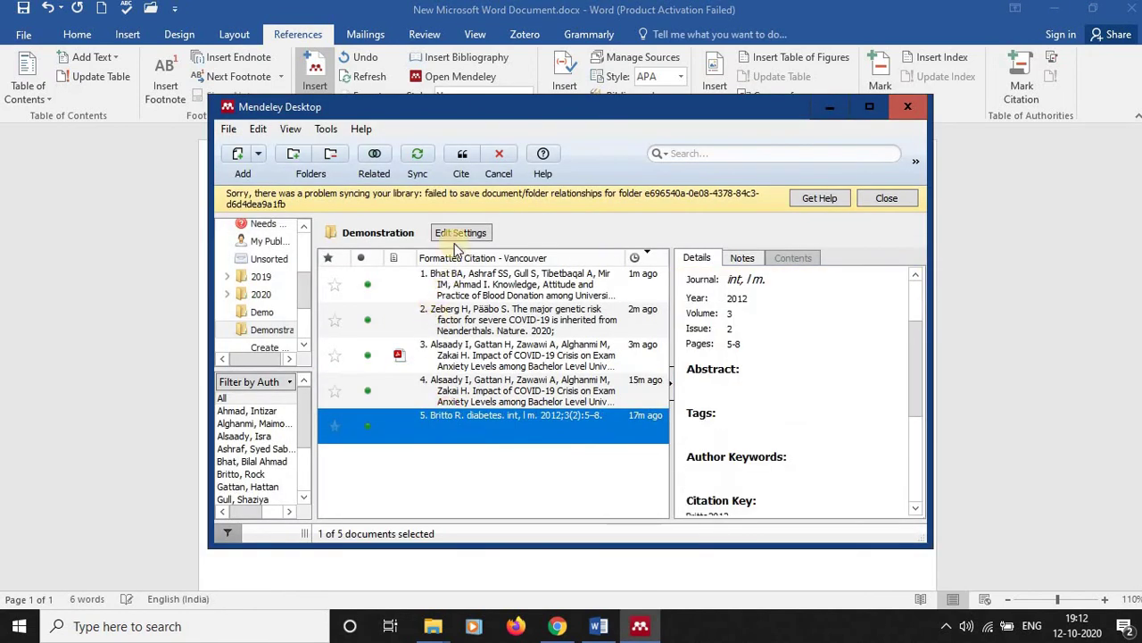
pyautogui.click(463, 166)
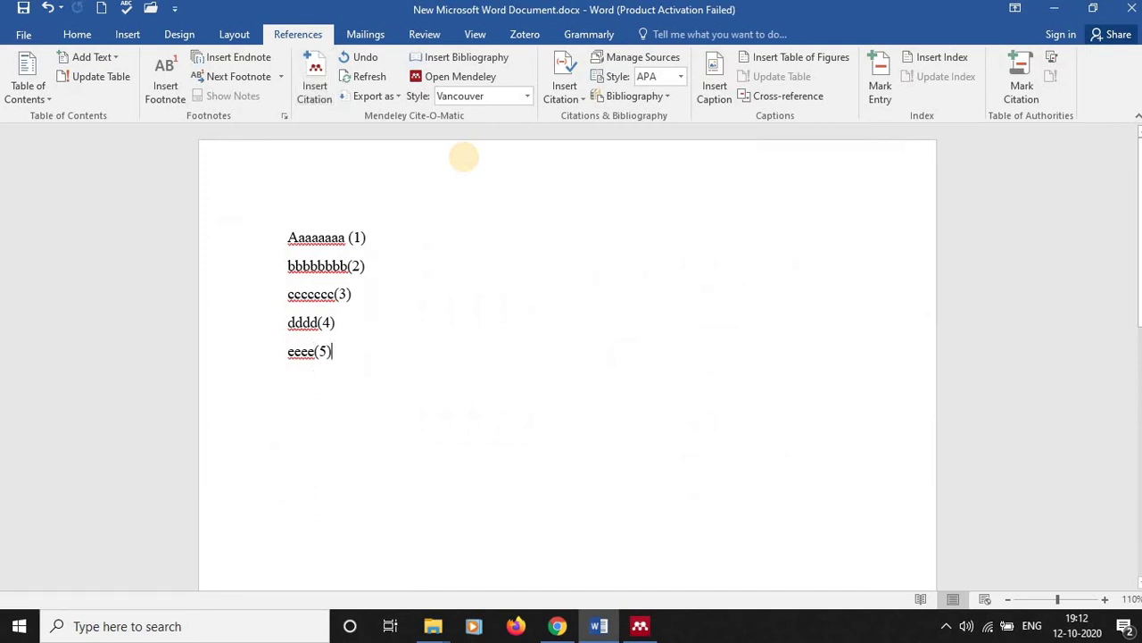
pyautogui.press('Return')
pyautogui.press('Return')
pyautogui.press('Return')
pyautogui.press('Return')
pyautogui.write('references')
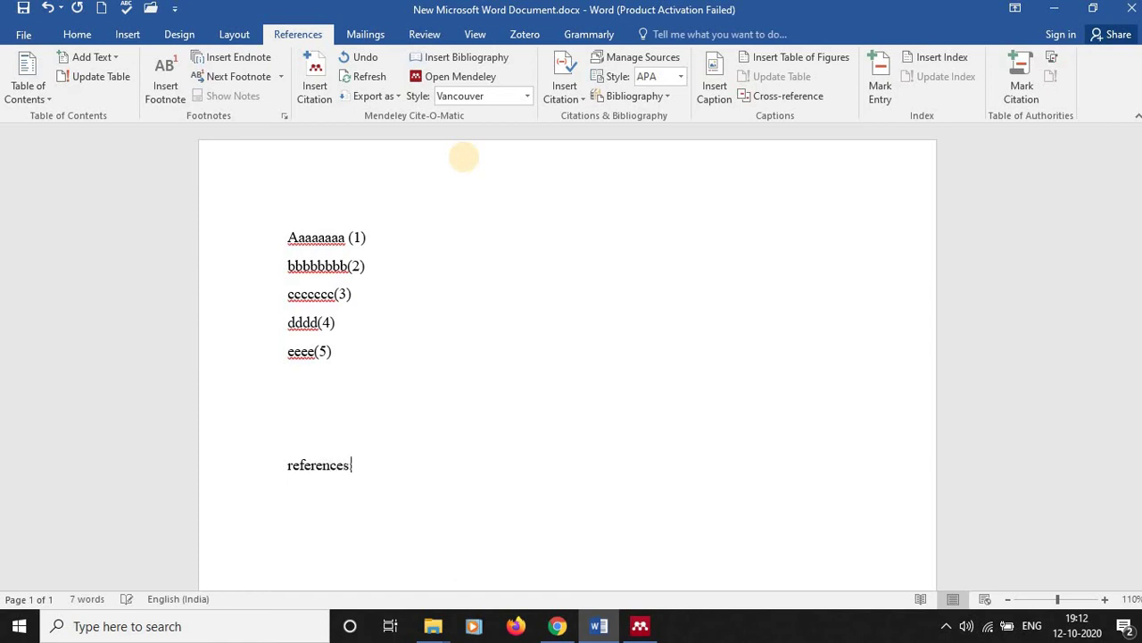
# Complete the 'references:' heading and insert the five-entry numbered Vancouver bibliography beneath it
pyautogui.write(':')
pyautogui.press('Return')
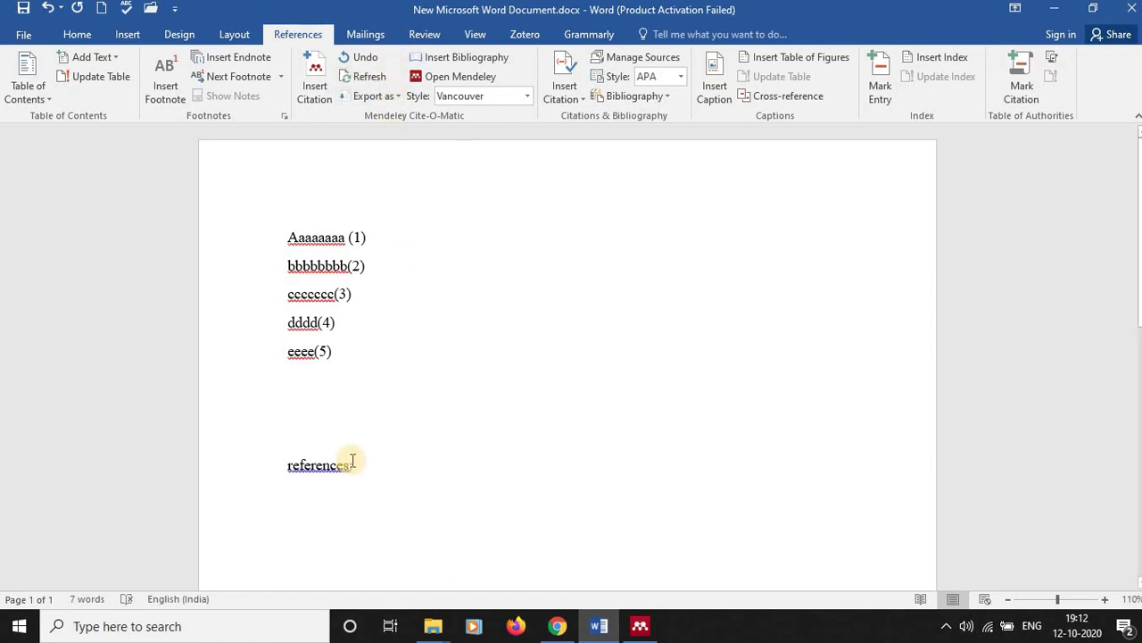
pyautogui.click(464, 60)
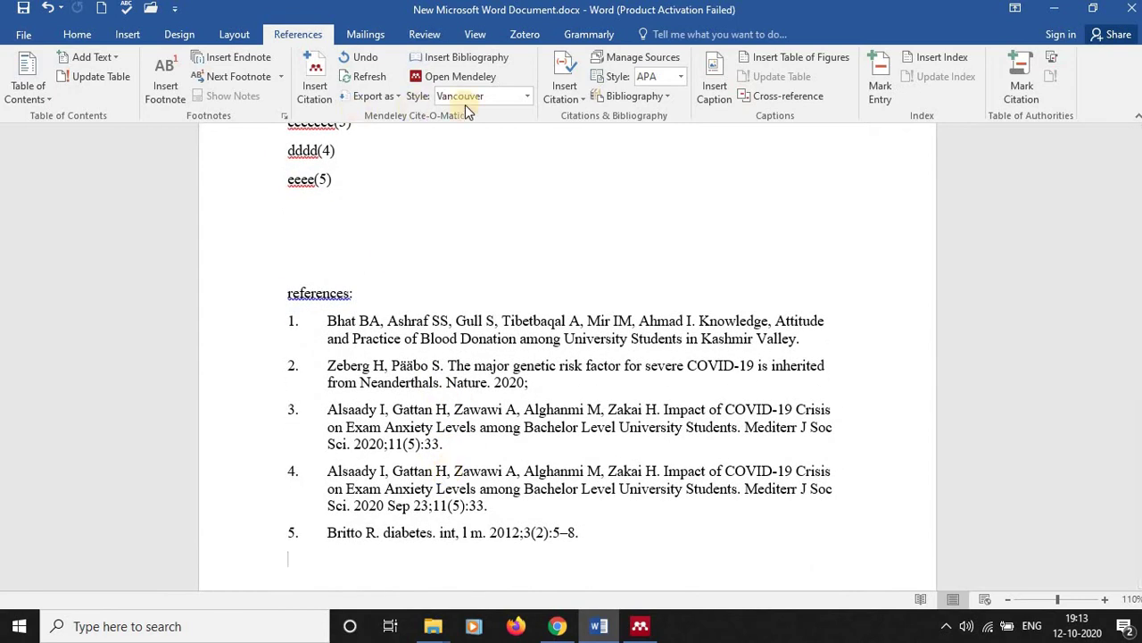
pyautogui.scroll(1, 566, 372)
pyautogui.scroll(2, 567, 372)
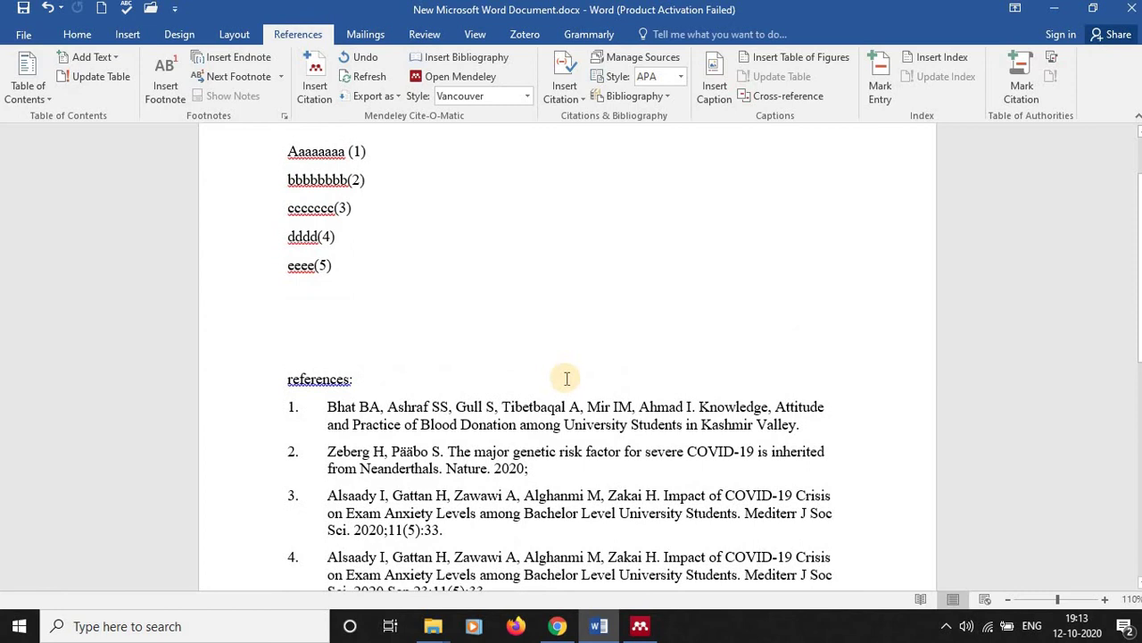
pyautogui.scroll(-2, 566, 311)
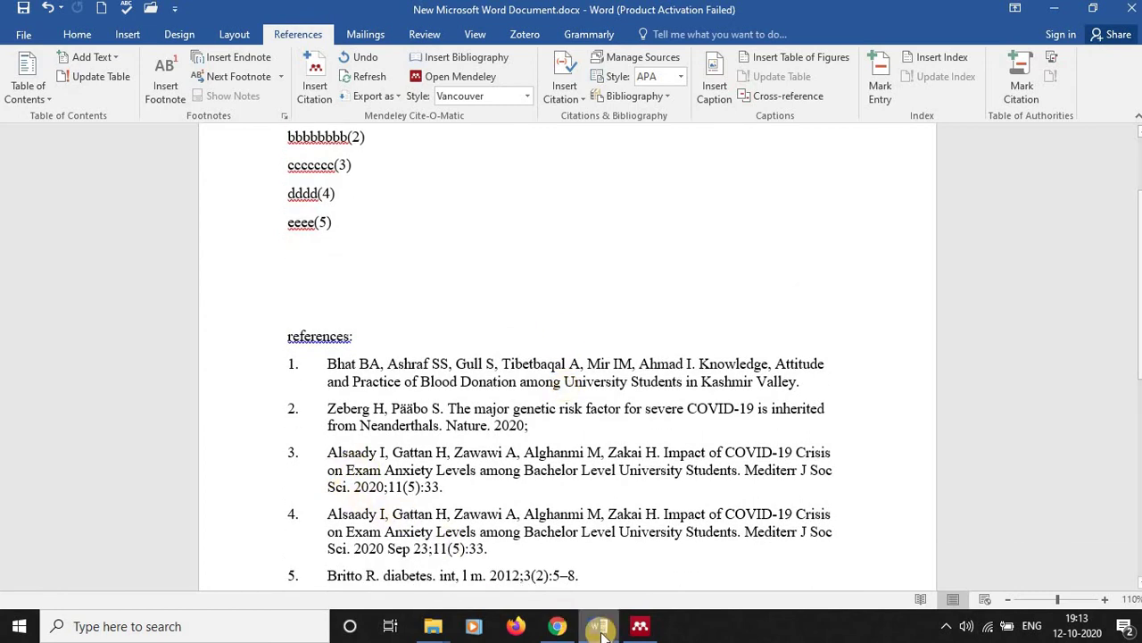
# Merge the duplicate COVID-19 exam anxiety entries in Mendeley, leaving four documents in Demonstration
pyautogui.click(644, 627)
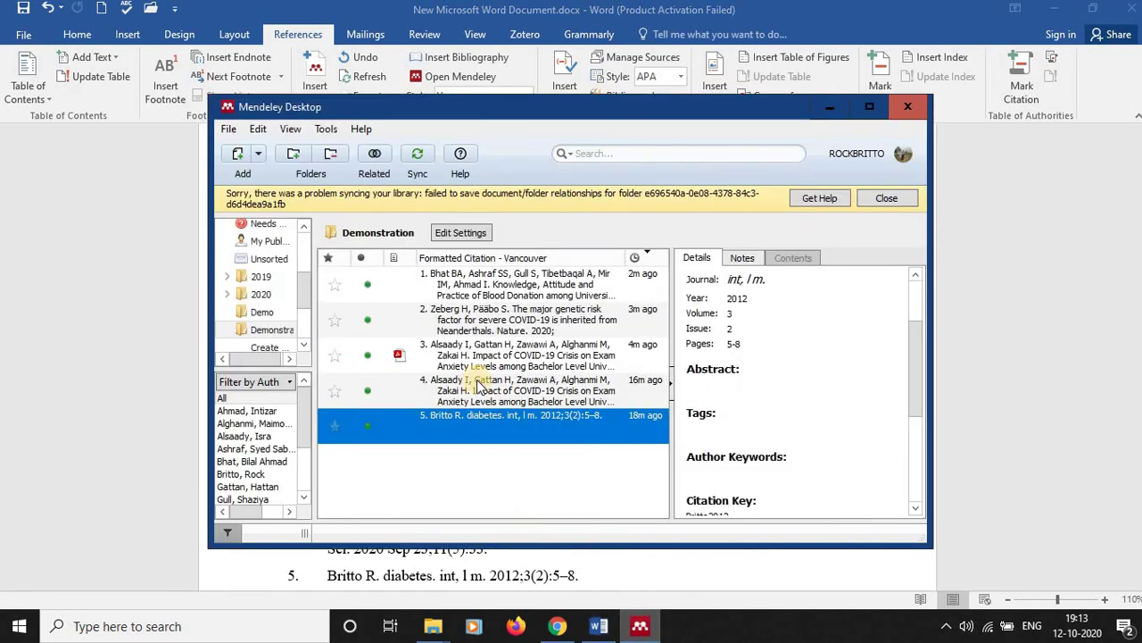
pyautogui.click(330, 132)
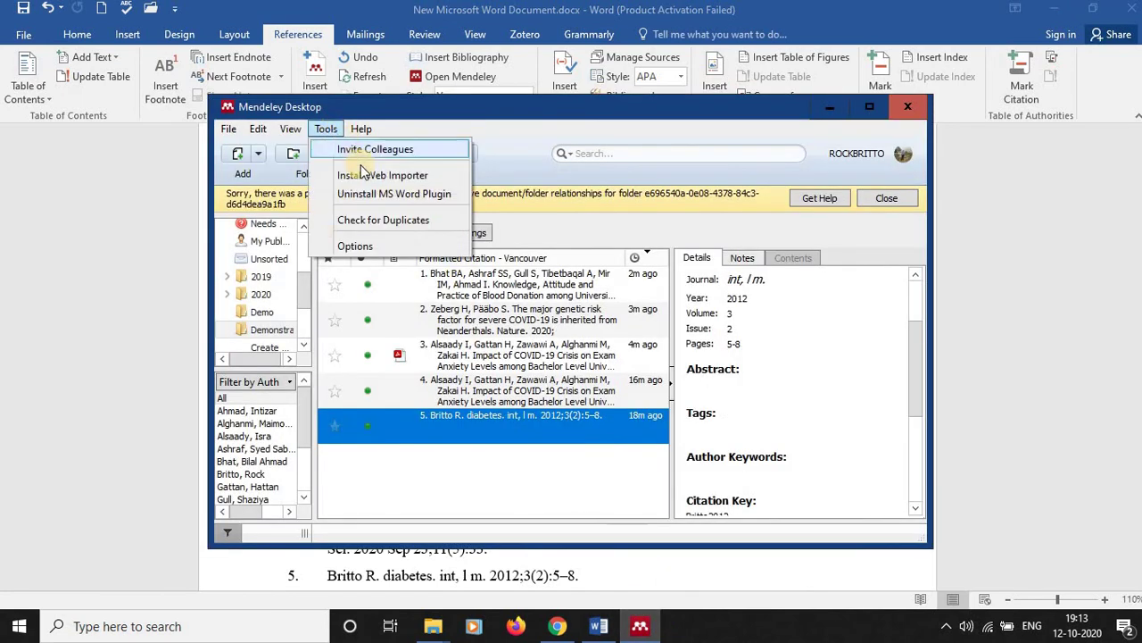
pyautogui.click(372, 219)
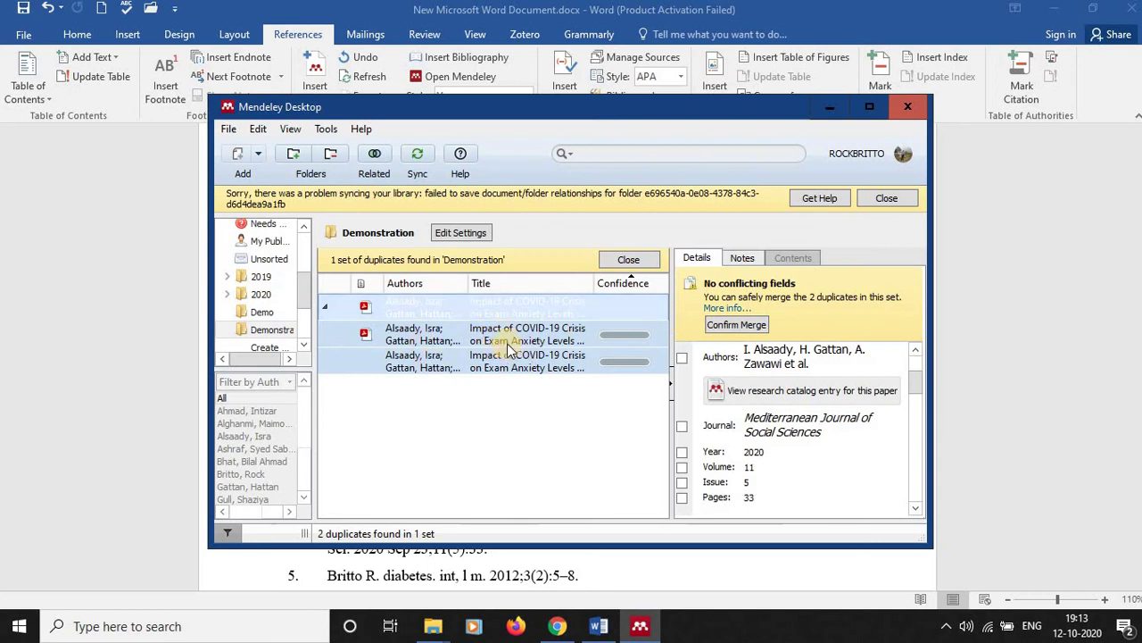
pyautogui.click(733, 327)
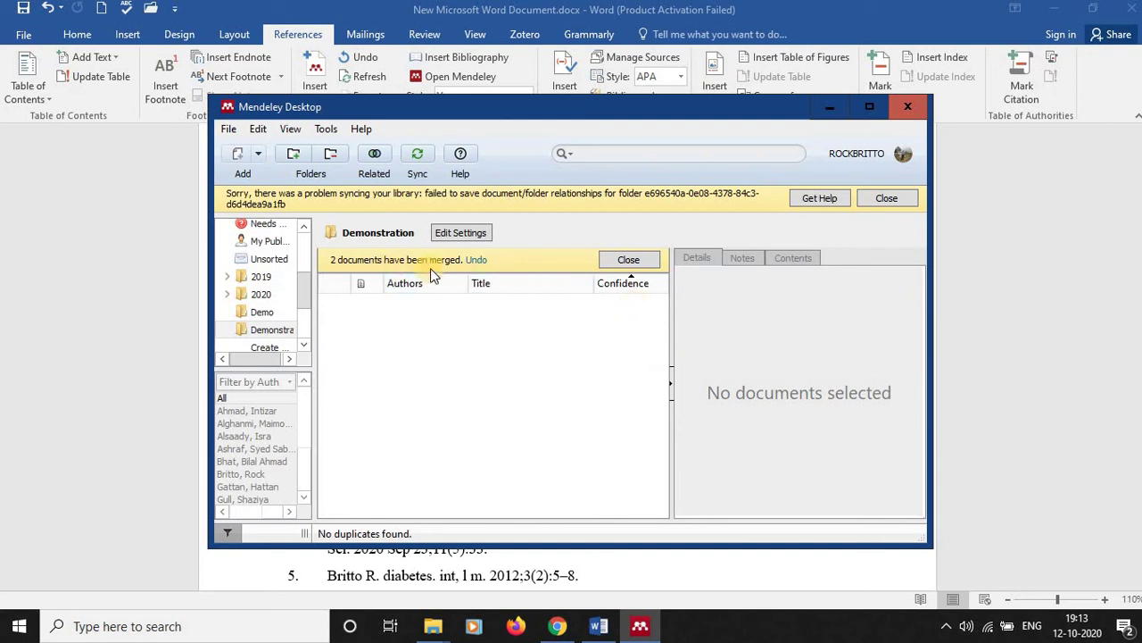
pyautogui.click(646, 266)
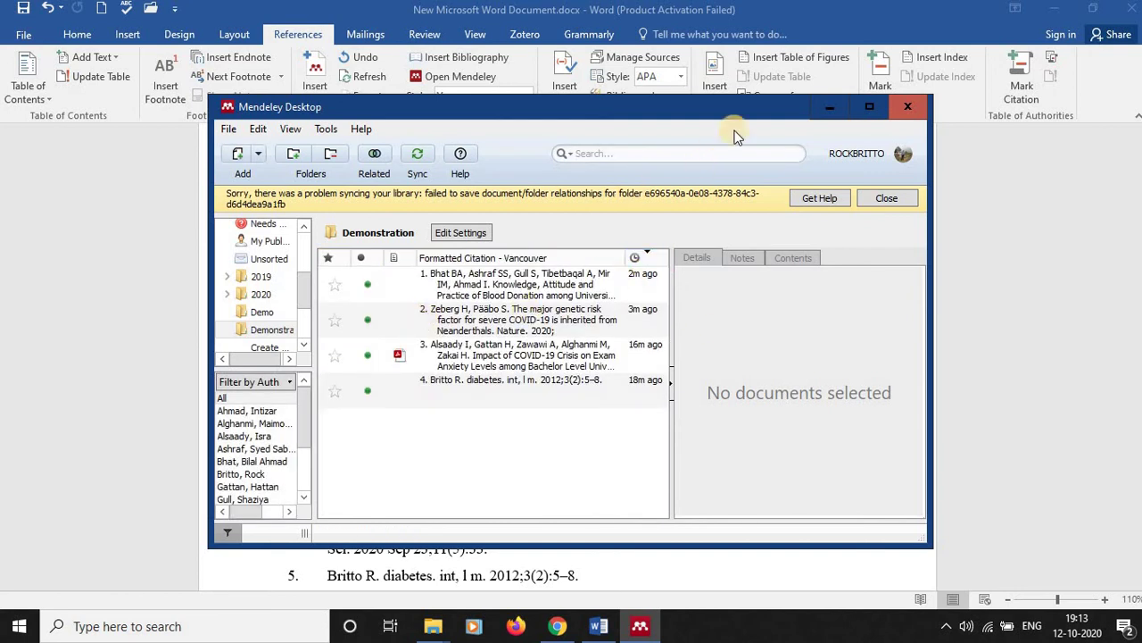
pyautogui.click(829, 106)
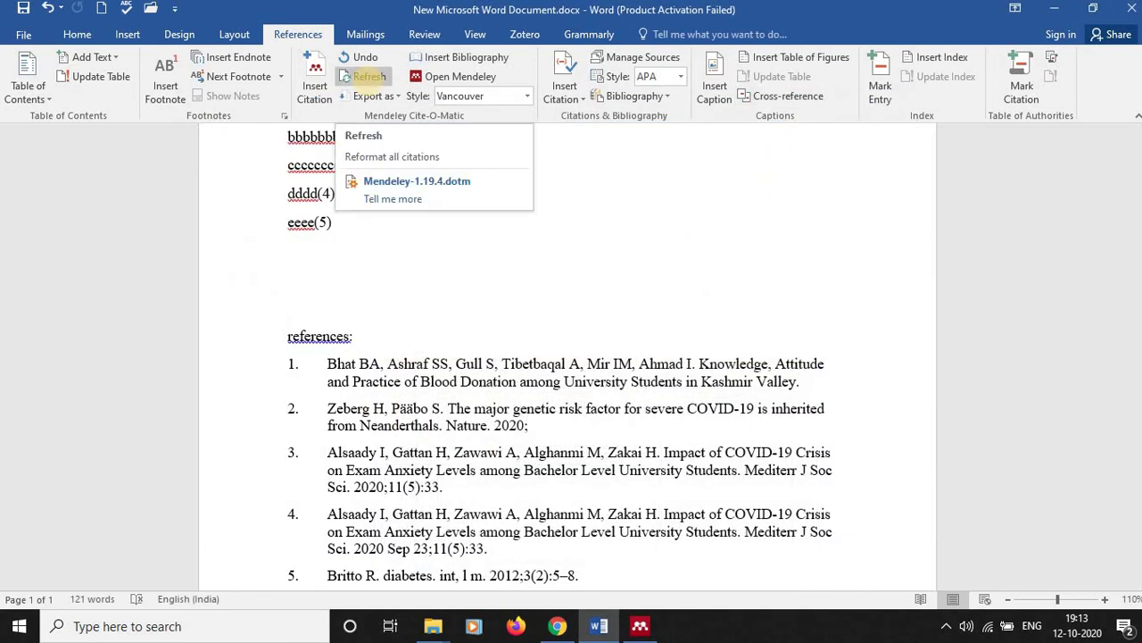
# Refresh citations using existing documents so eeee cites (4) and four references remain
pyautogui.click(358, 79)
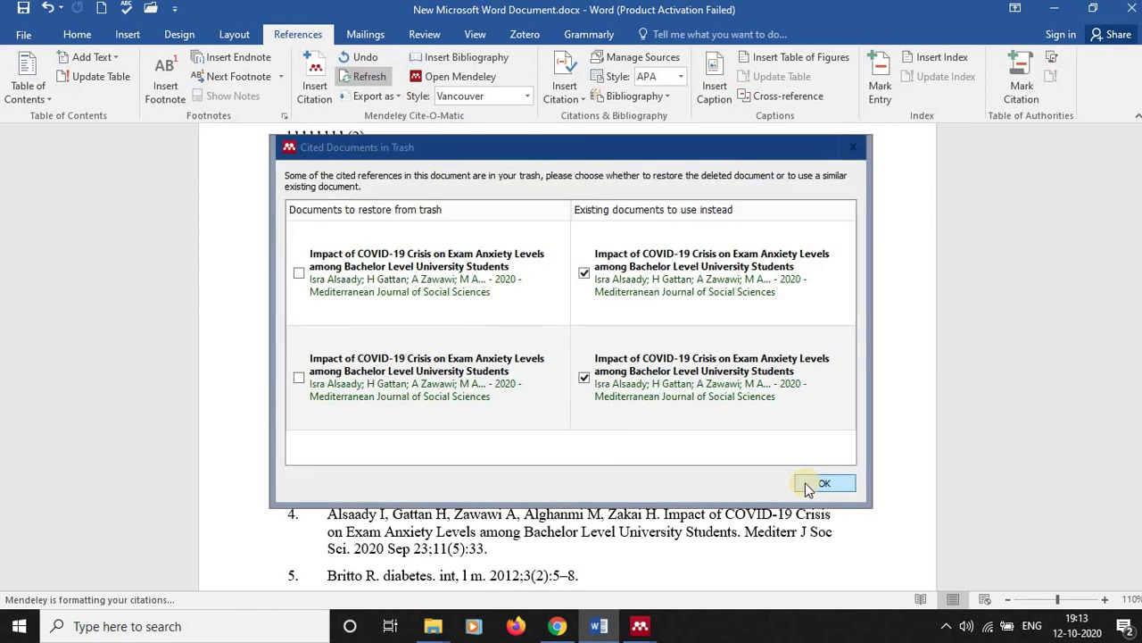
pyautogui.click(806, 486)
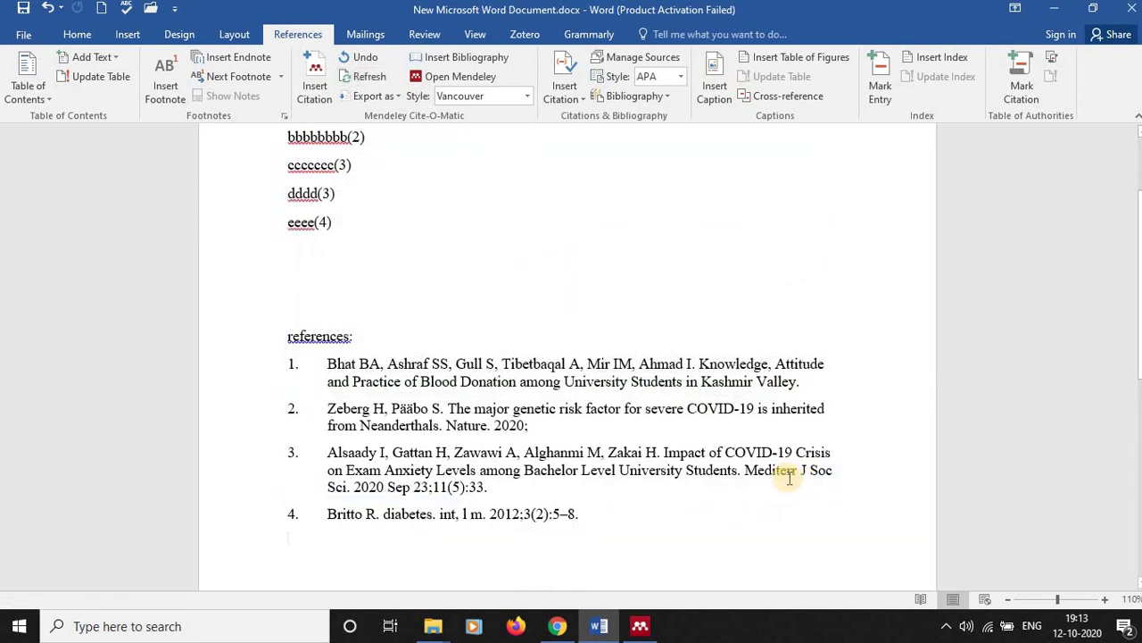
pyautogui.scroll(1, 556, 309)
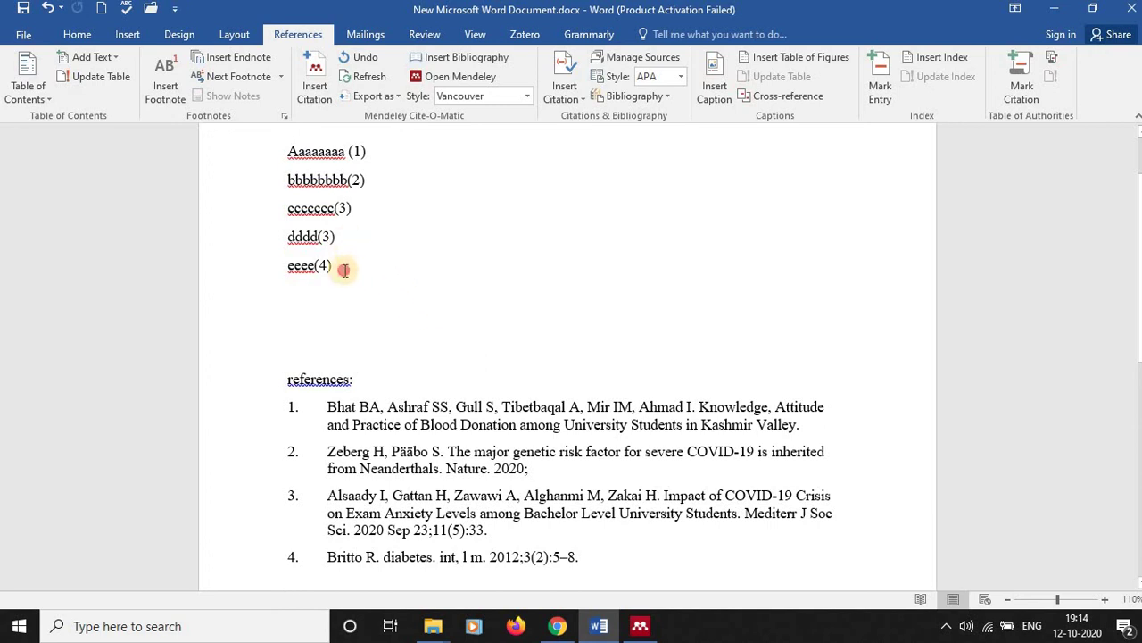
# Move the eeee line to the top and refresh so it cites (1) with Britto first
pyautogui.moveTo(339, 266)
pyautogui.mouseDown()
pyautogui.moveTo(287, 264)
pyautogui.moveTo(287, 159)
pyautogui.mouseUp()
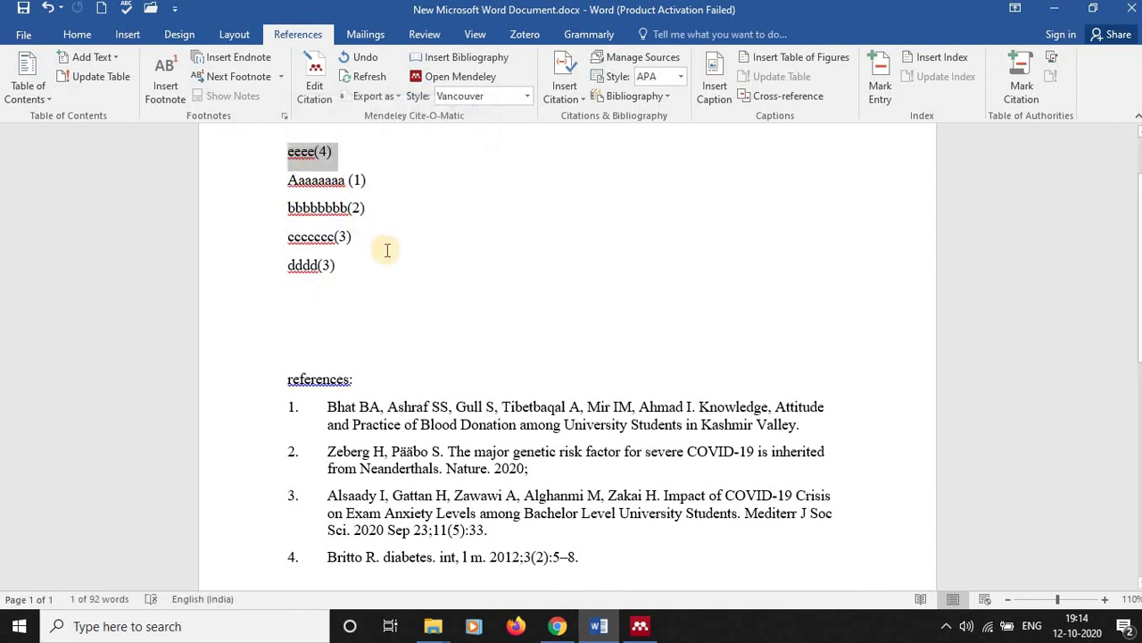
pyautogui.click(382, 79)
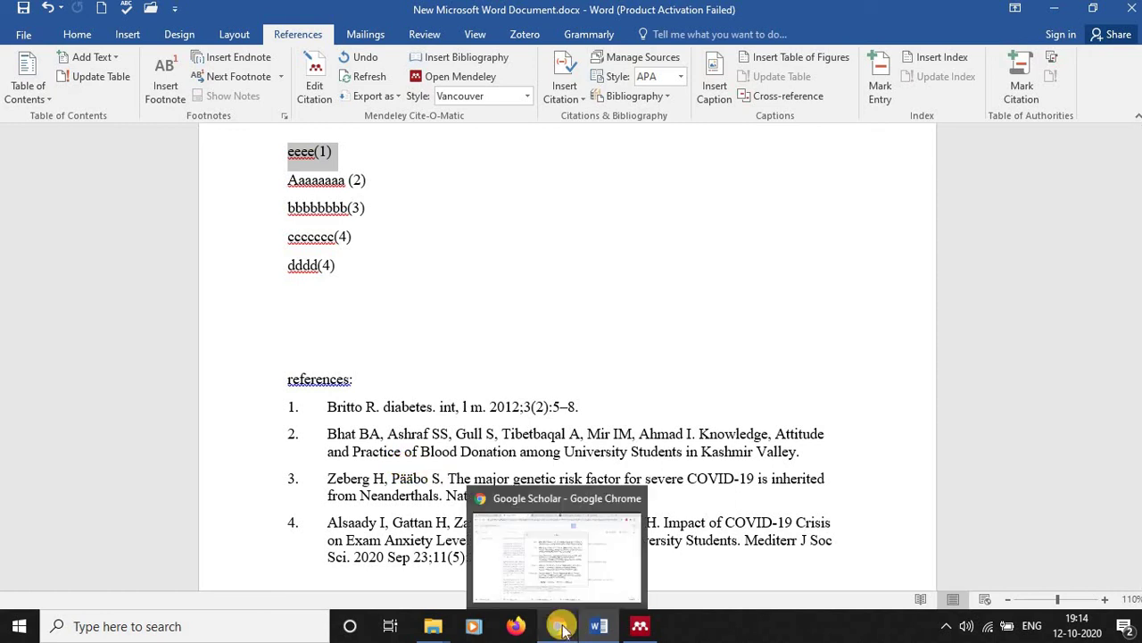
pyautogui.click(637, 626)
pyautogui.click(332, 132)
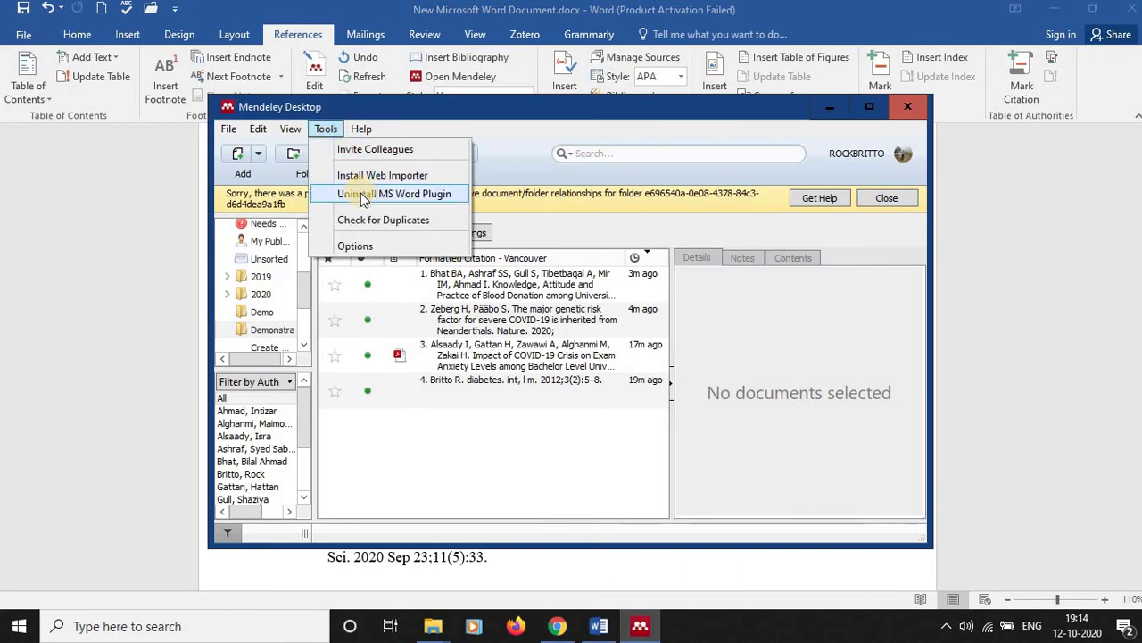
pyautogui.click(601, 626)
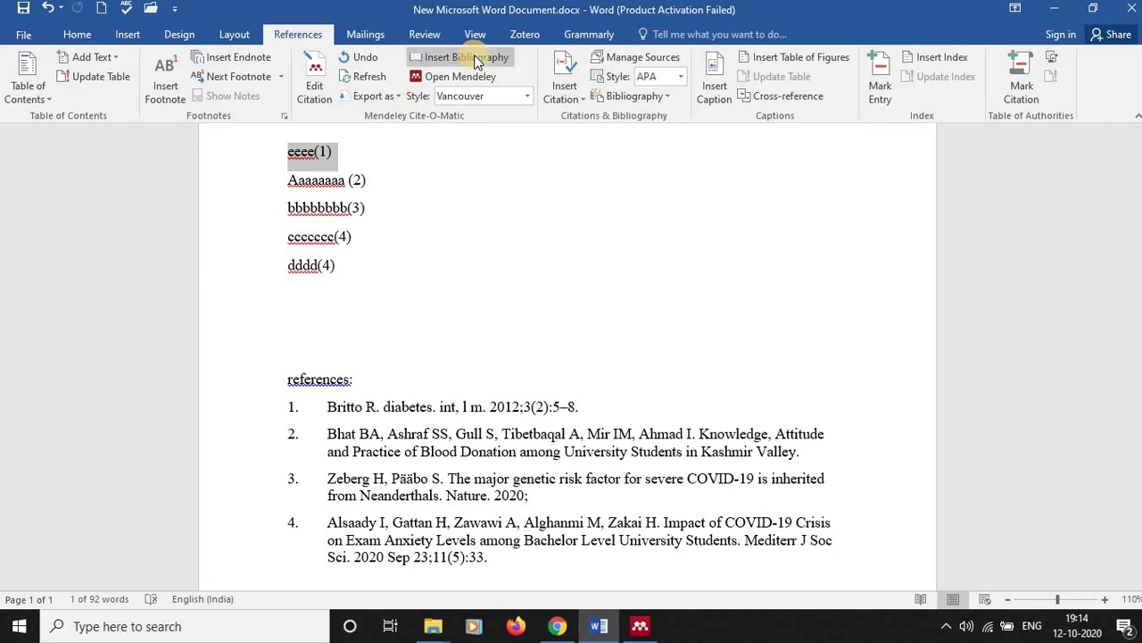
pyautogui.click(558, 624)
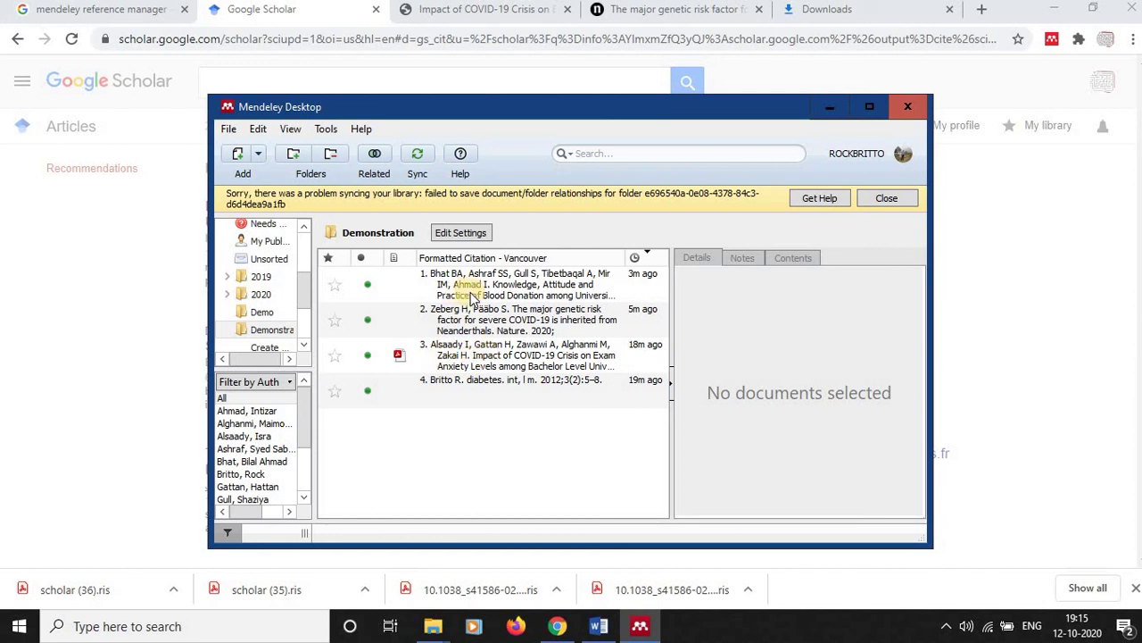
pyautogui.hotkey('alt', 'Tab')
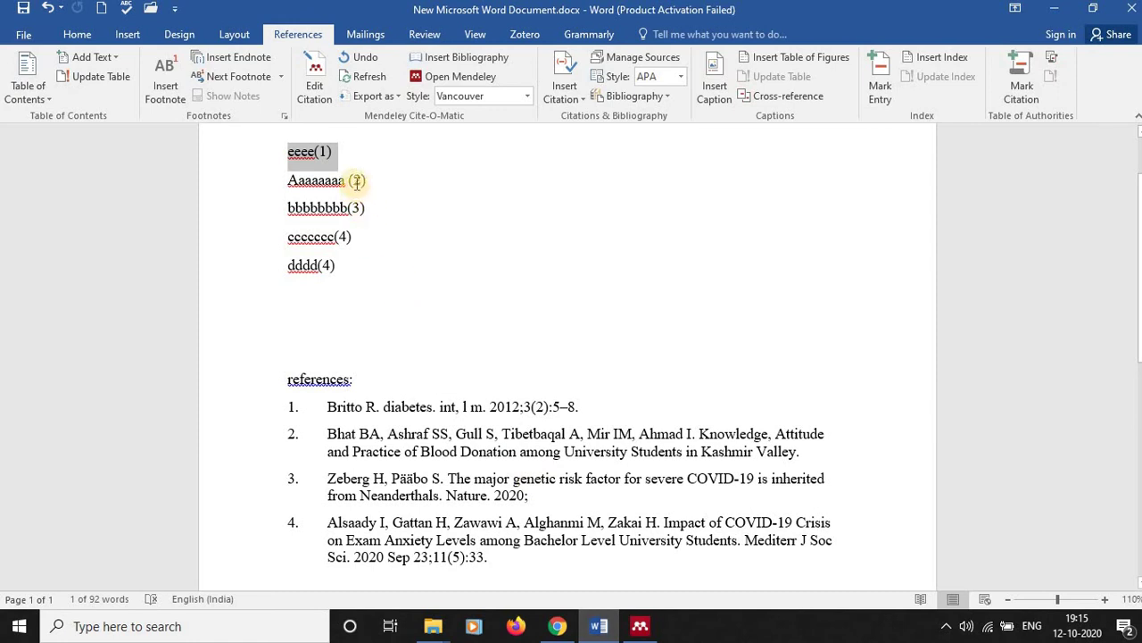
pyautogui.click(351, 156)
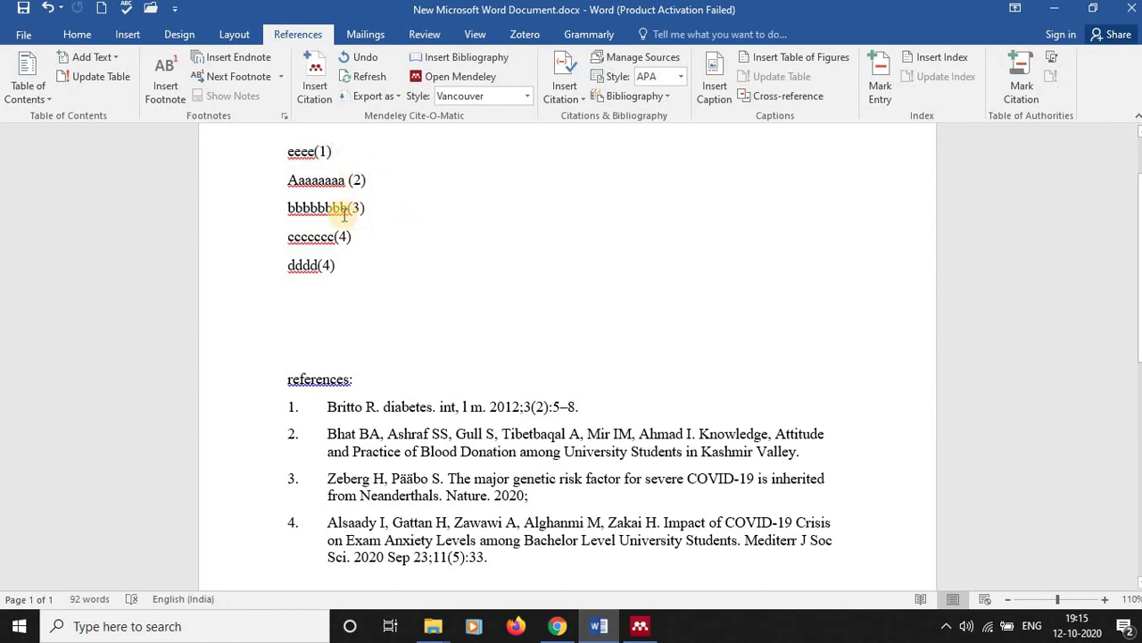
pyautogui.click(644, 624)
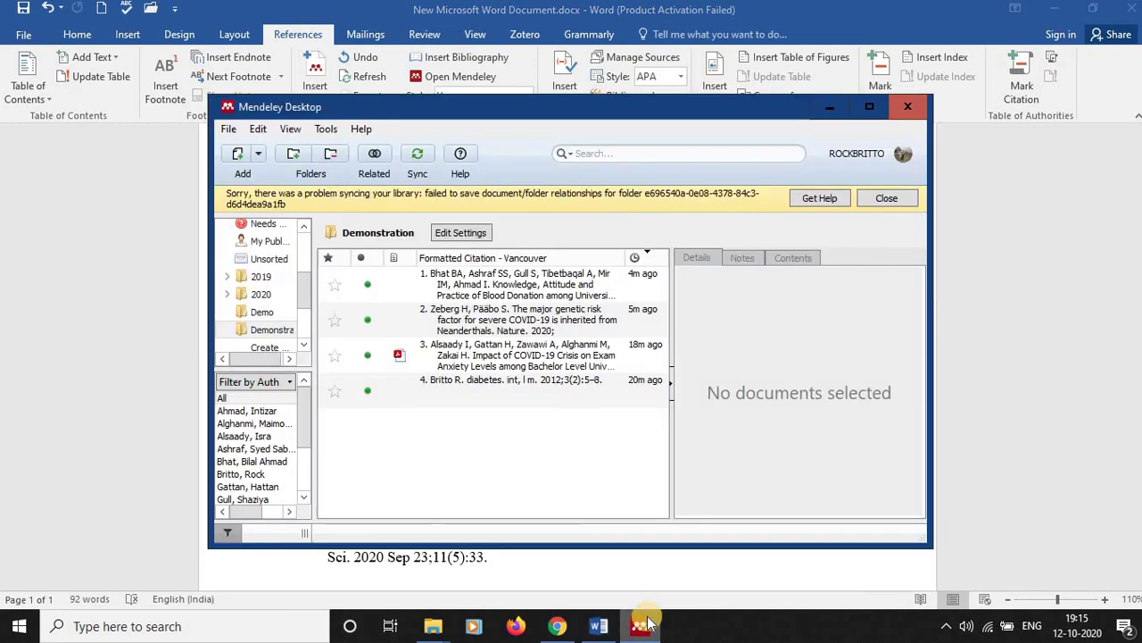
pyautogui.scroll(-2, 307, 316)
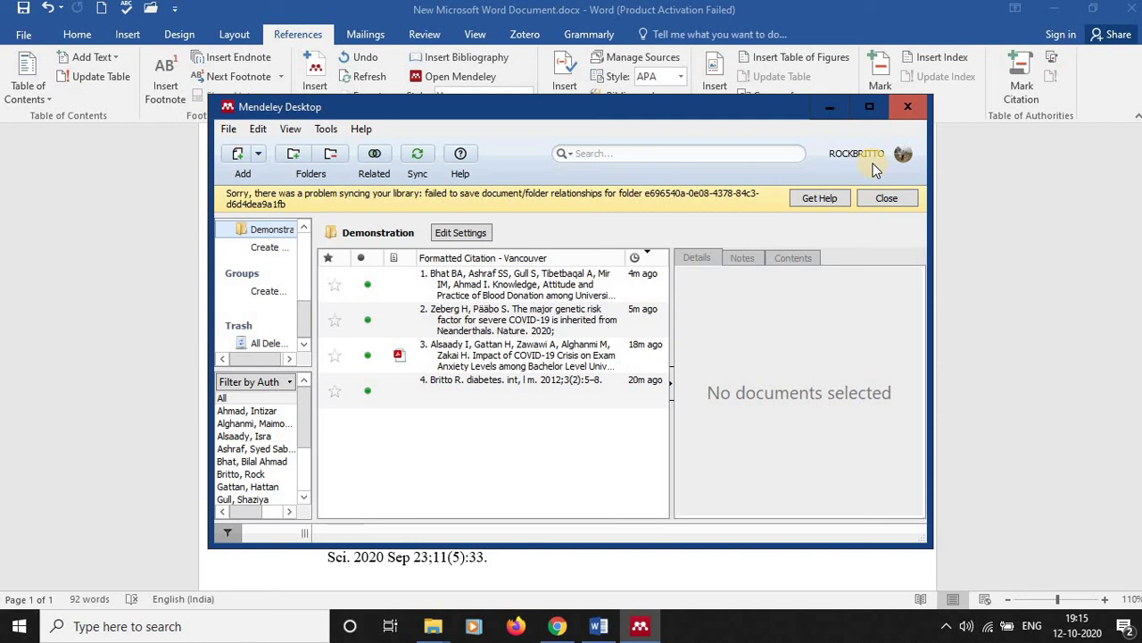
pyautogui.click(1027, 170)
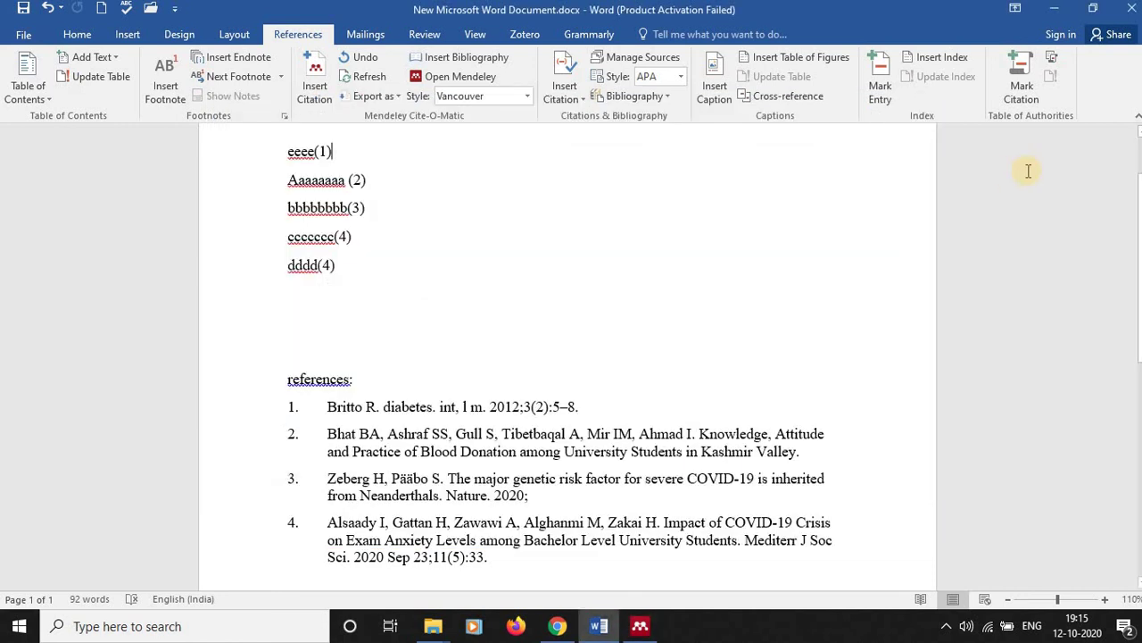